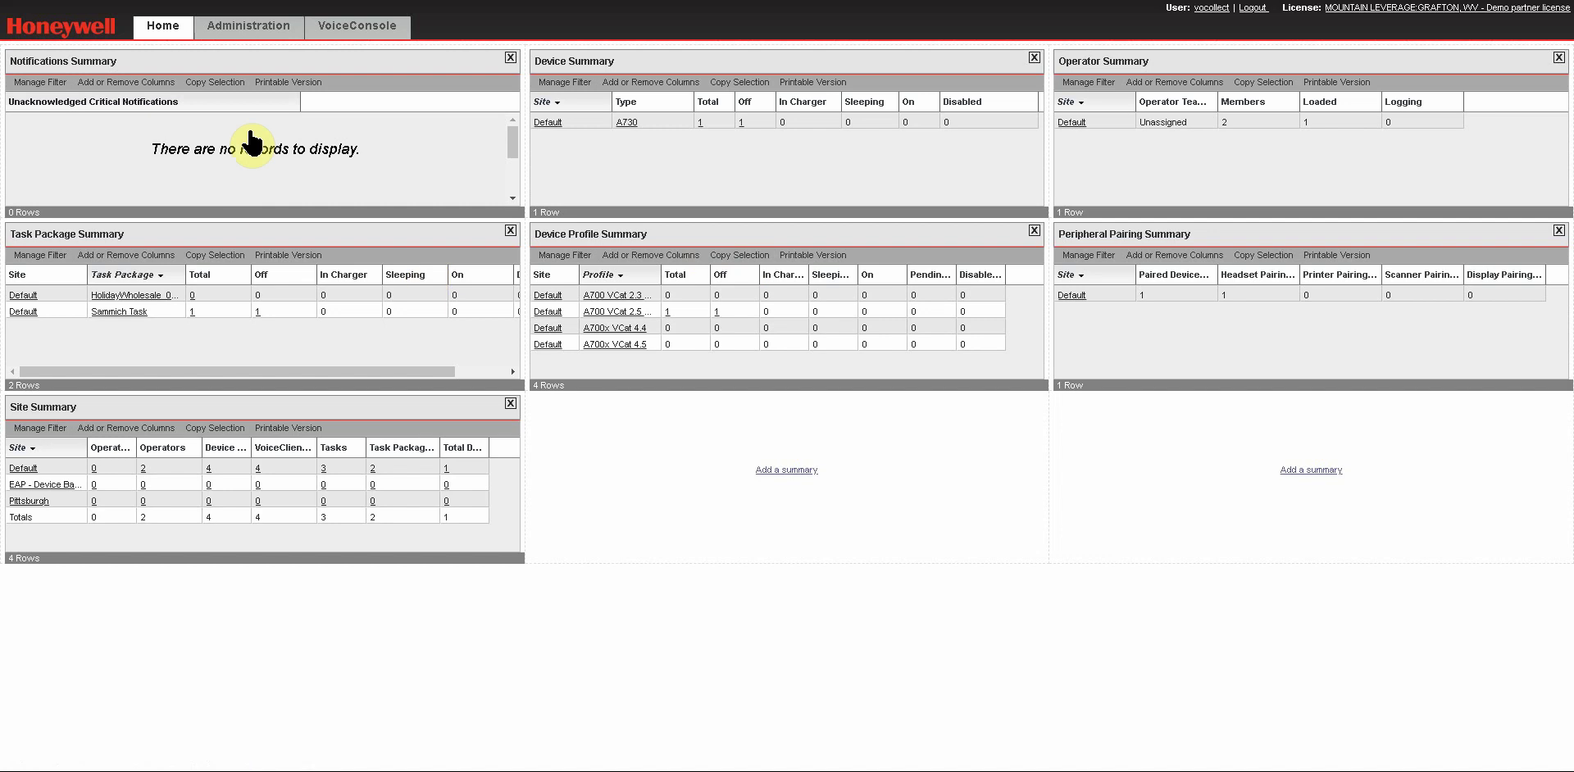
# Open the View Roles page under Administration to list the existing roles.
pyautogui.click(246, 33)
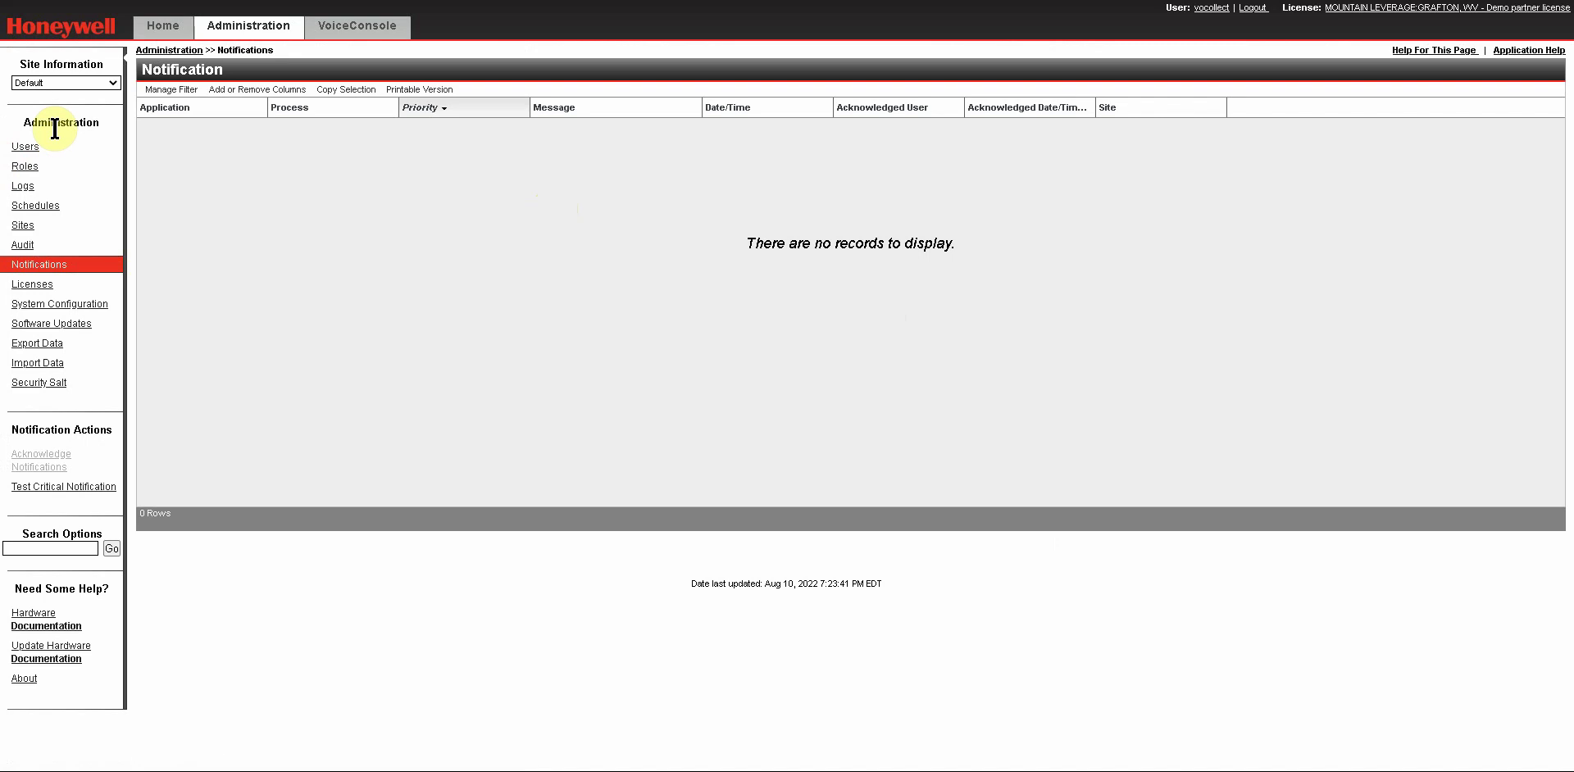
pyautogui.click(26, 166)
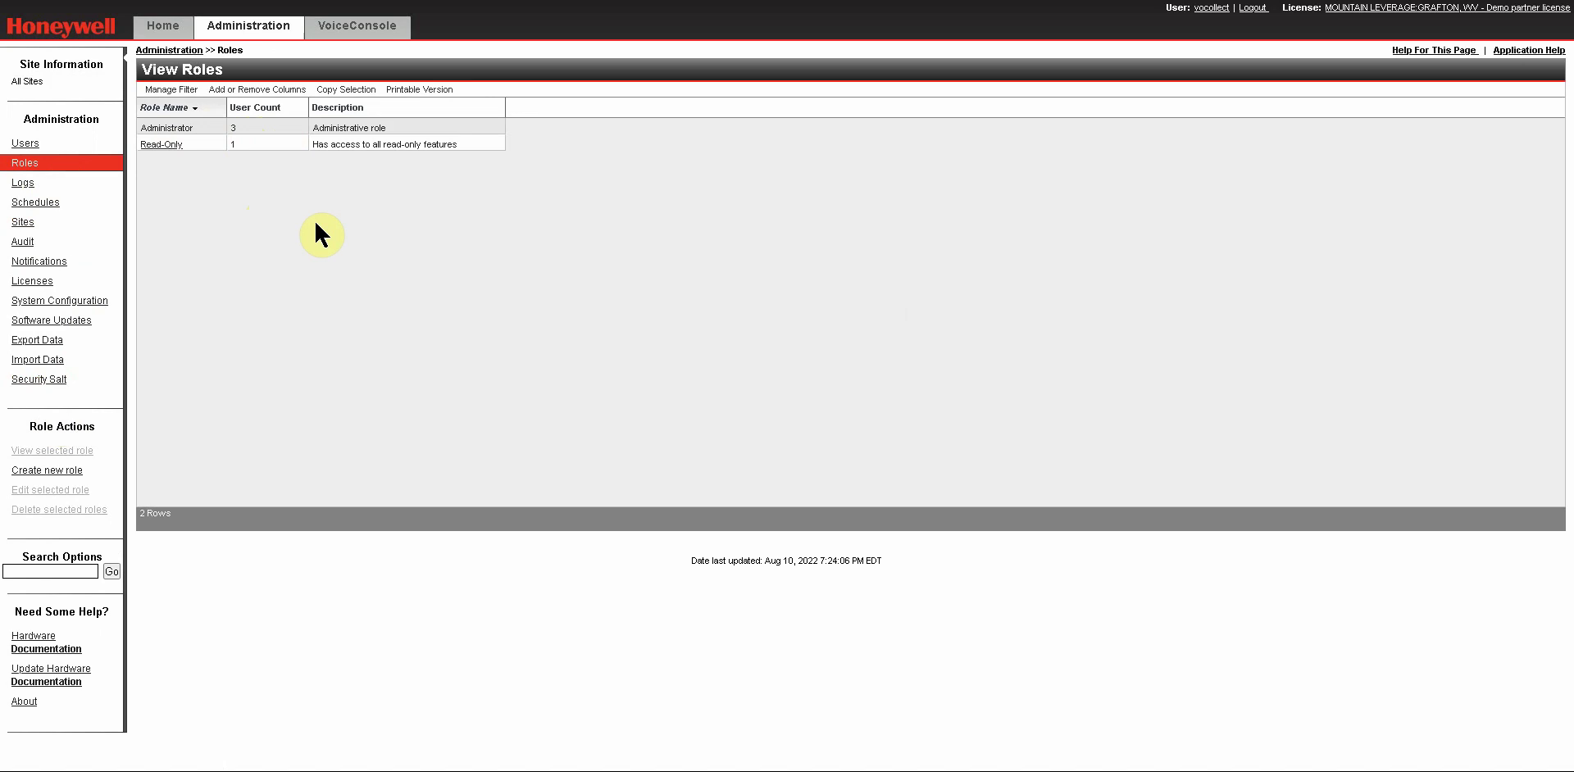
# Begin a Create Role form and fill the Name field with 'Supervisor'.
pyautogui.click(39, 474)
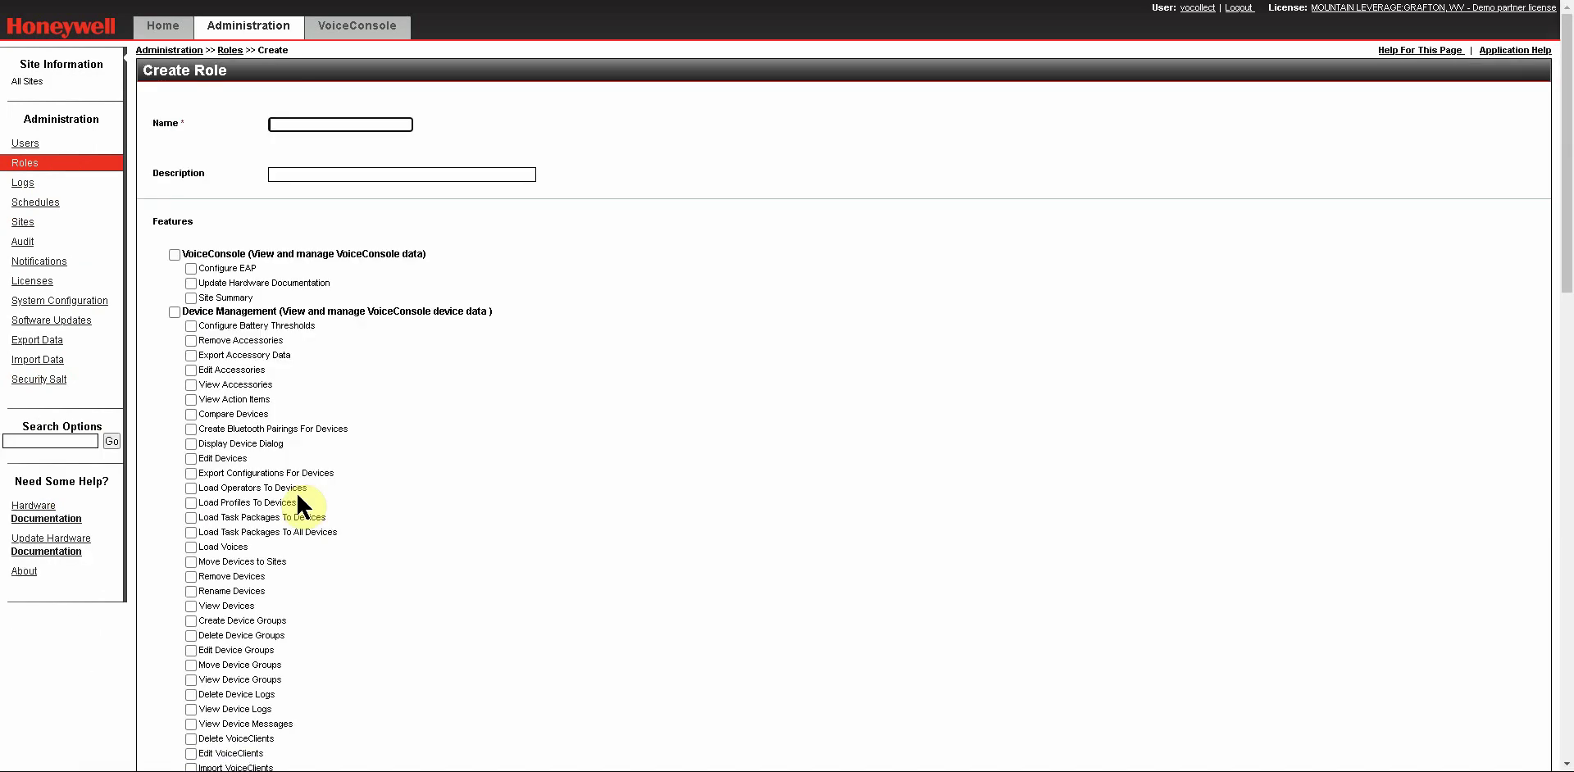
pyautogui.click(545, 392)
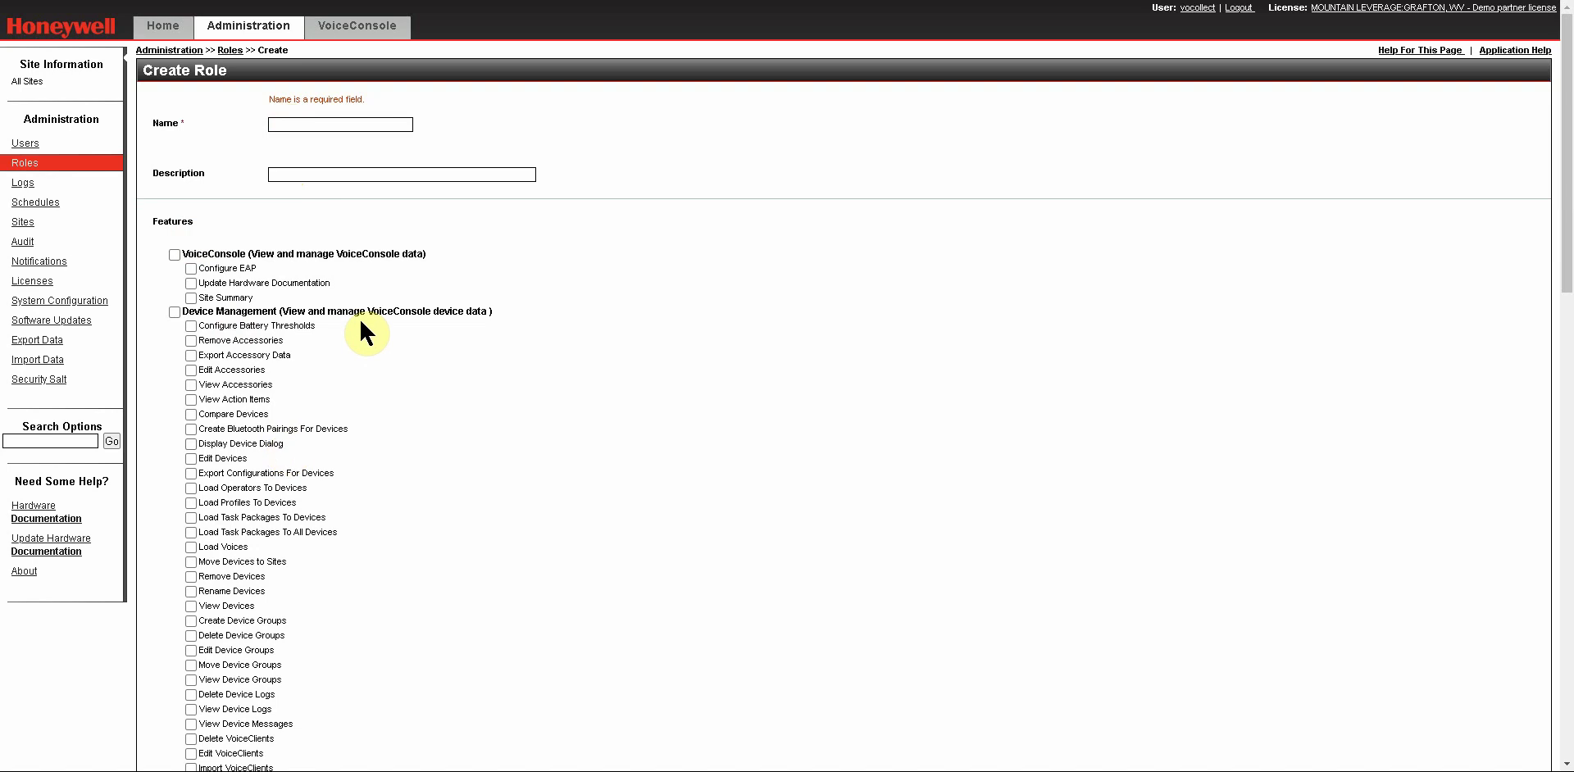
pyautogui.click(283, 124)
pyautogui.click(286, 154)
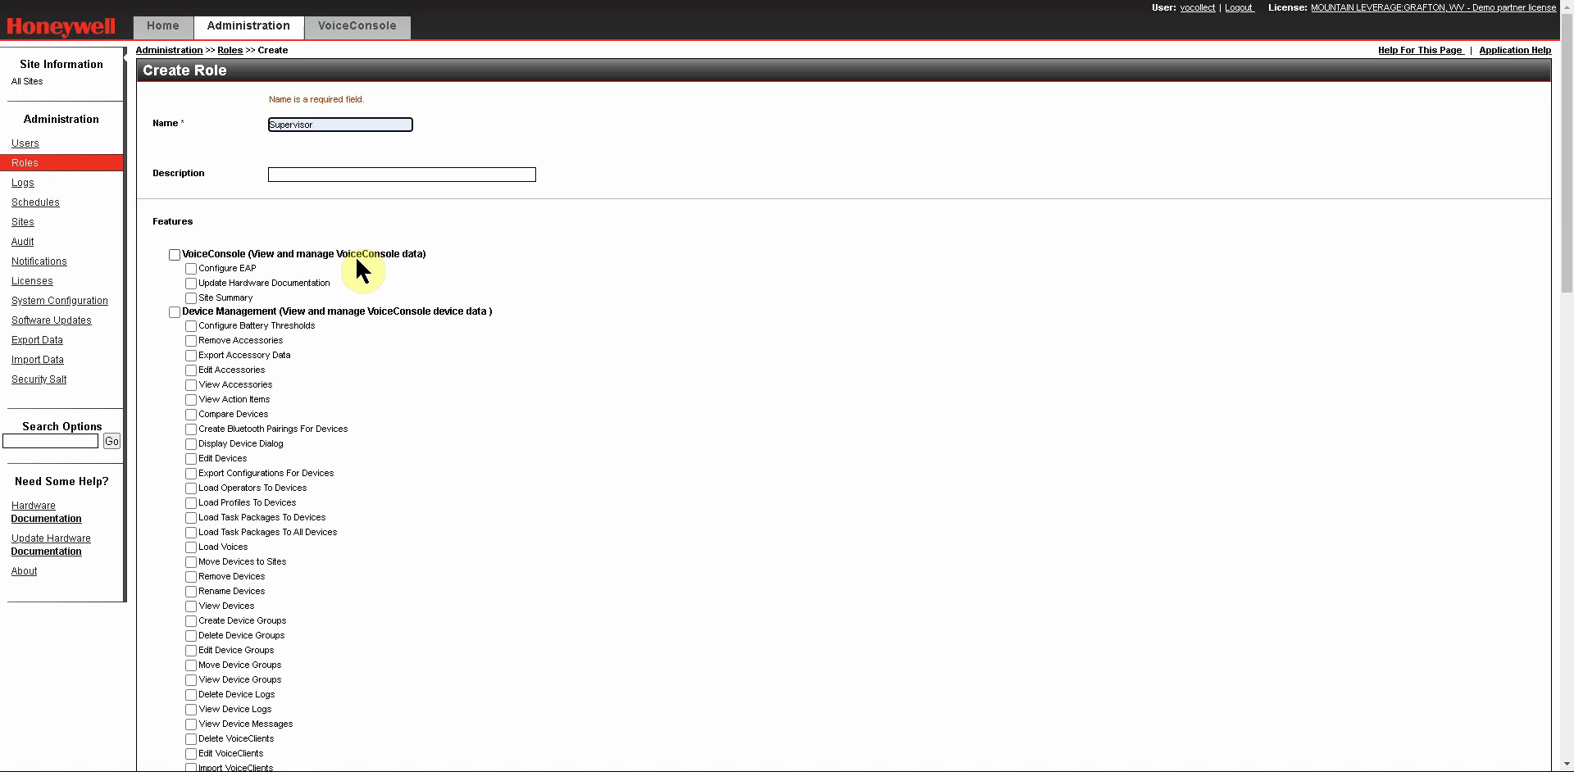
# Check the VoiceConsole and Device Management feature groups, leaving Configure EAP unchecked.
pyautogui.click(174, 254)
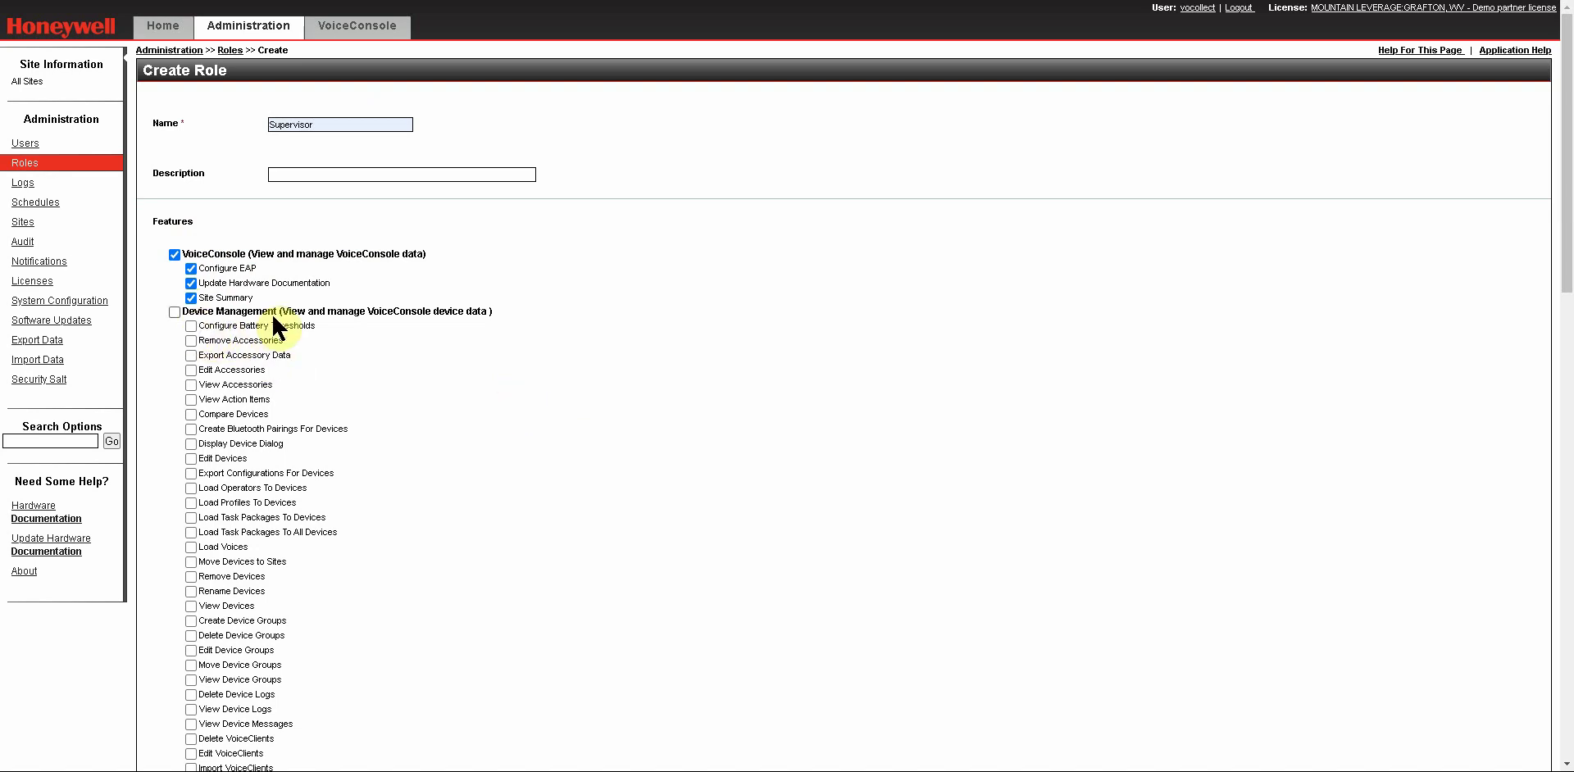
pyautogui.click(175, 311)
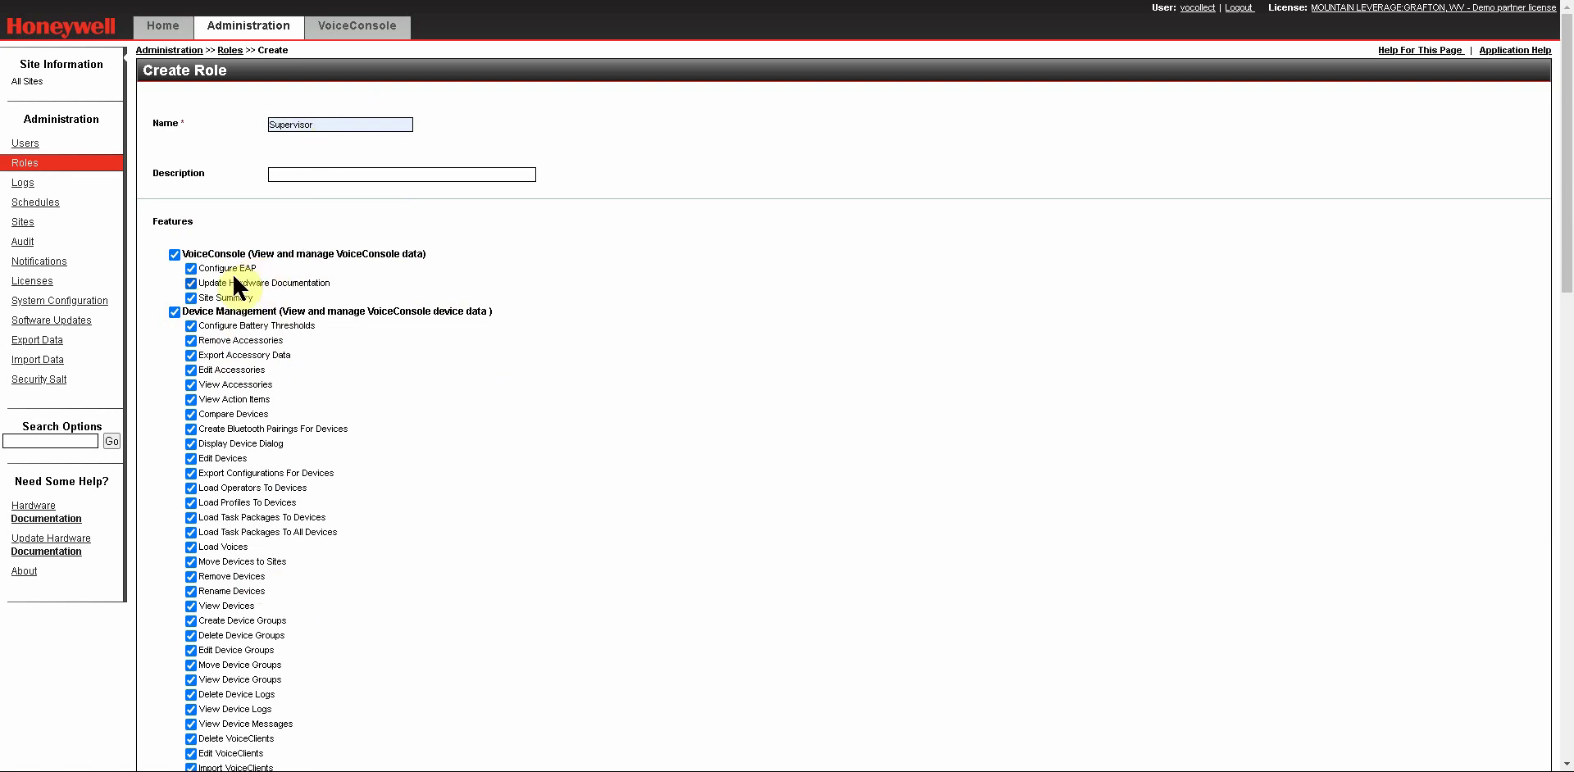
pyautogui.click(191, 268)
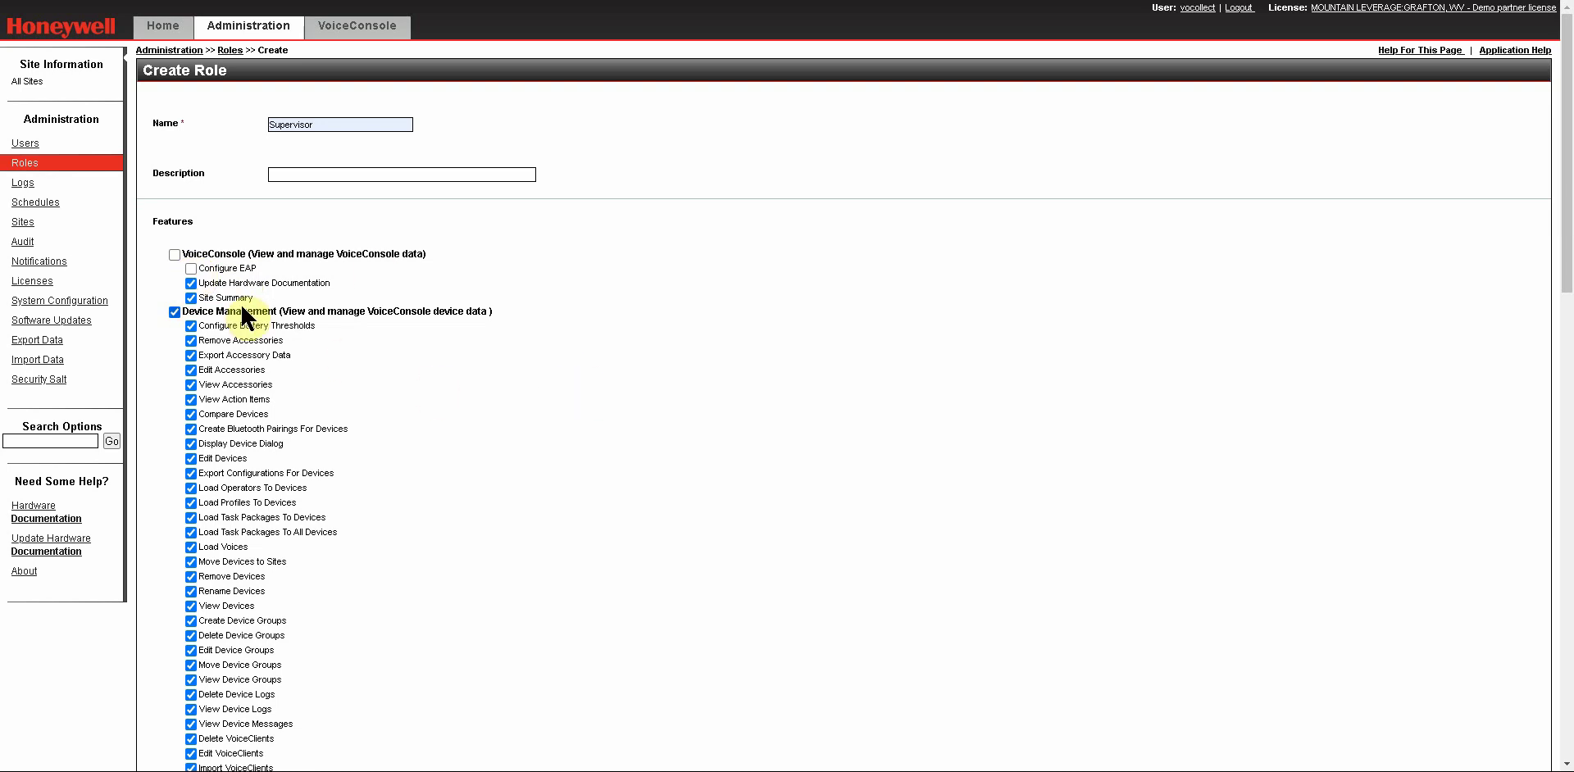
pyautogui.scroll(-1, 337, 413)
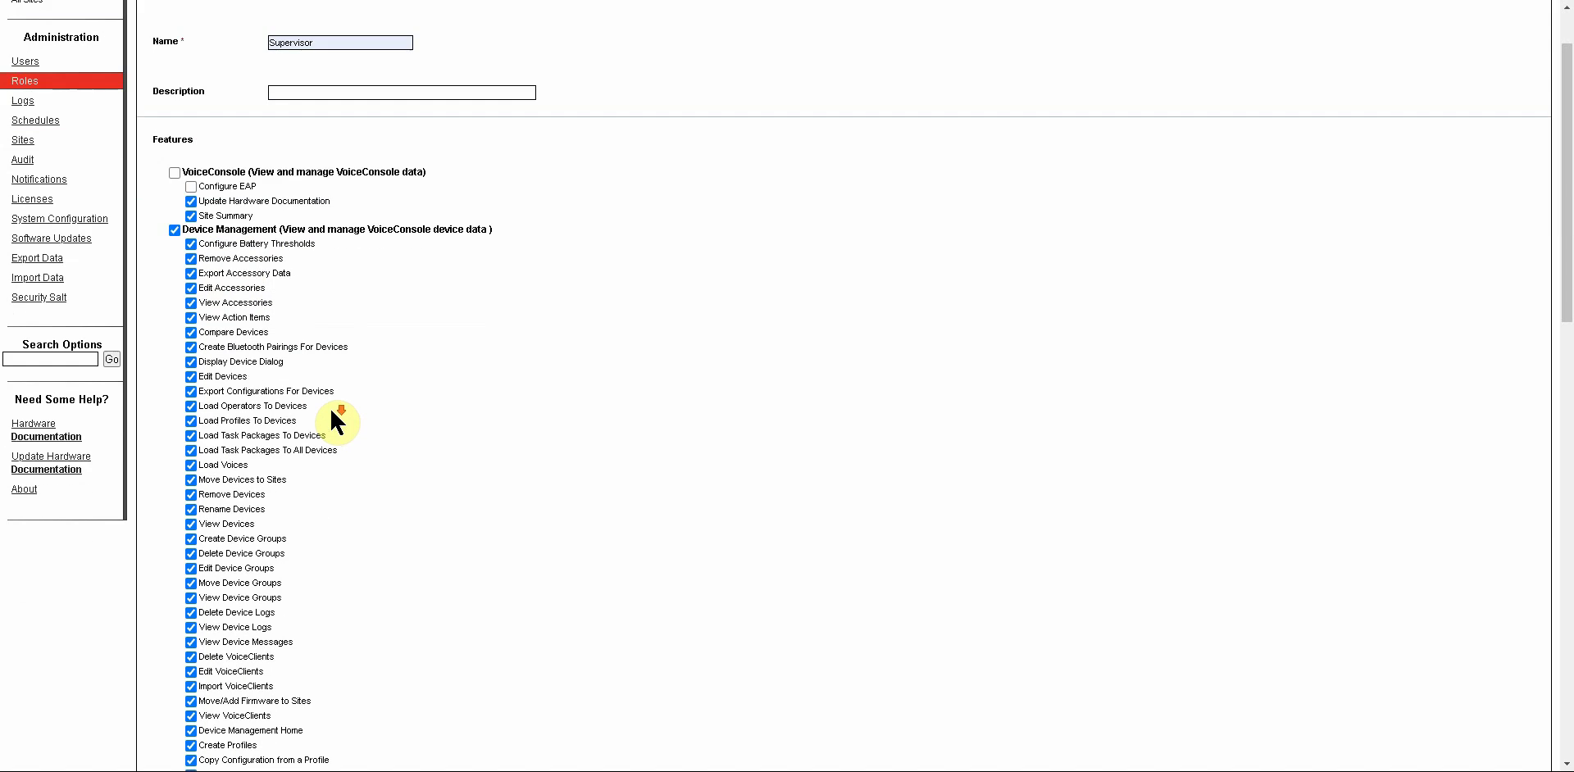
# Uncheck Delete Device Groups, Device Logs, VoiceClients, Profiles and Voices for Supervisor.
pyautogui.scroll(-1, 329, 407)
pyautogui.scroll(-1, 337, 423)
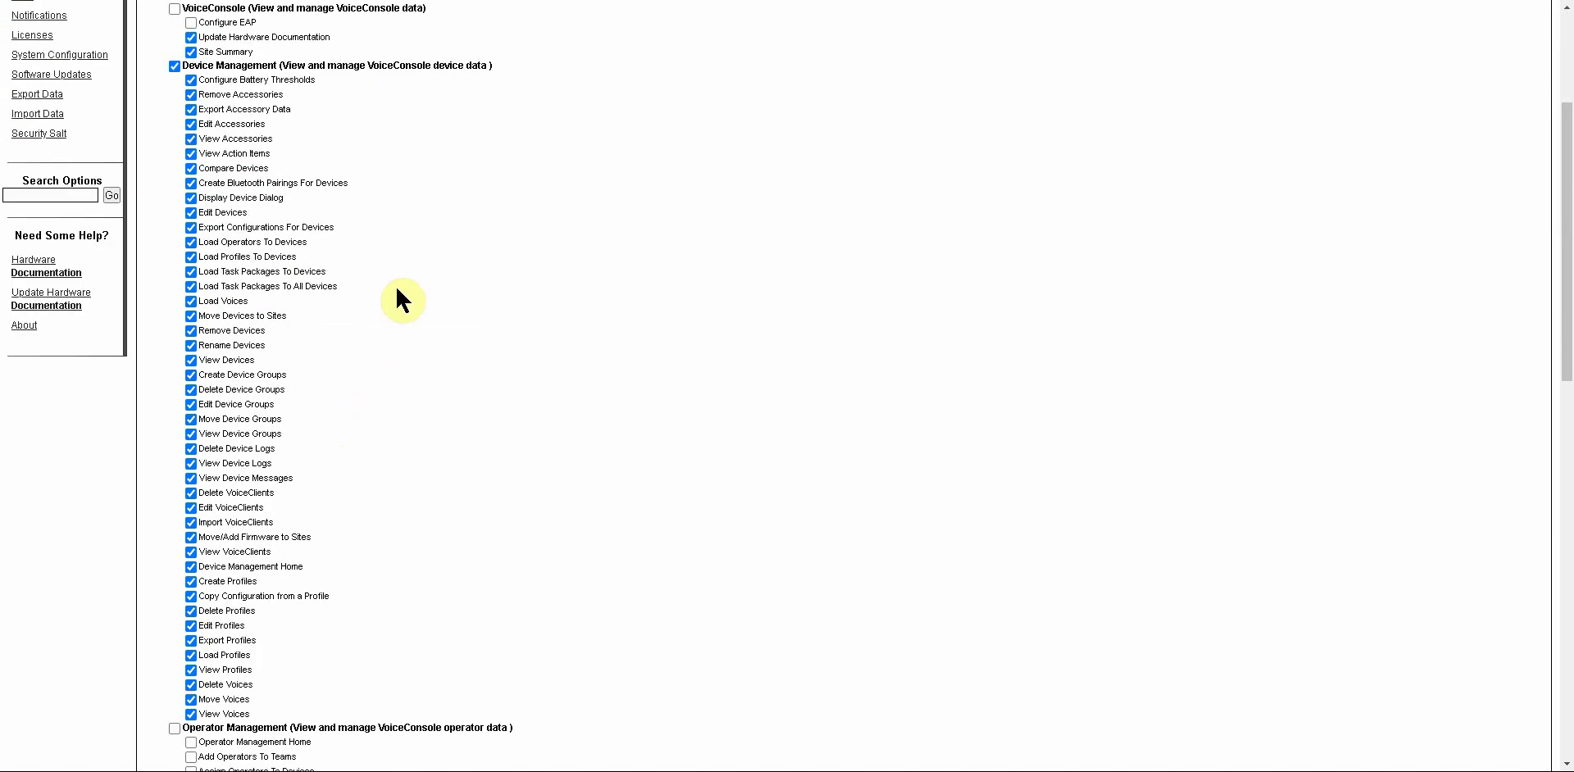
pyautogui.click(191, 390)
pyautogui.click(192, 492)
pyautogui.scroll(-4, 386, 553)
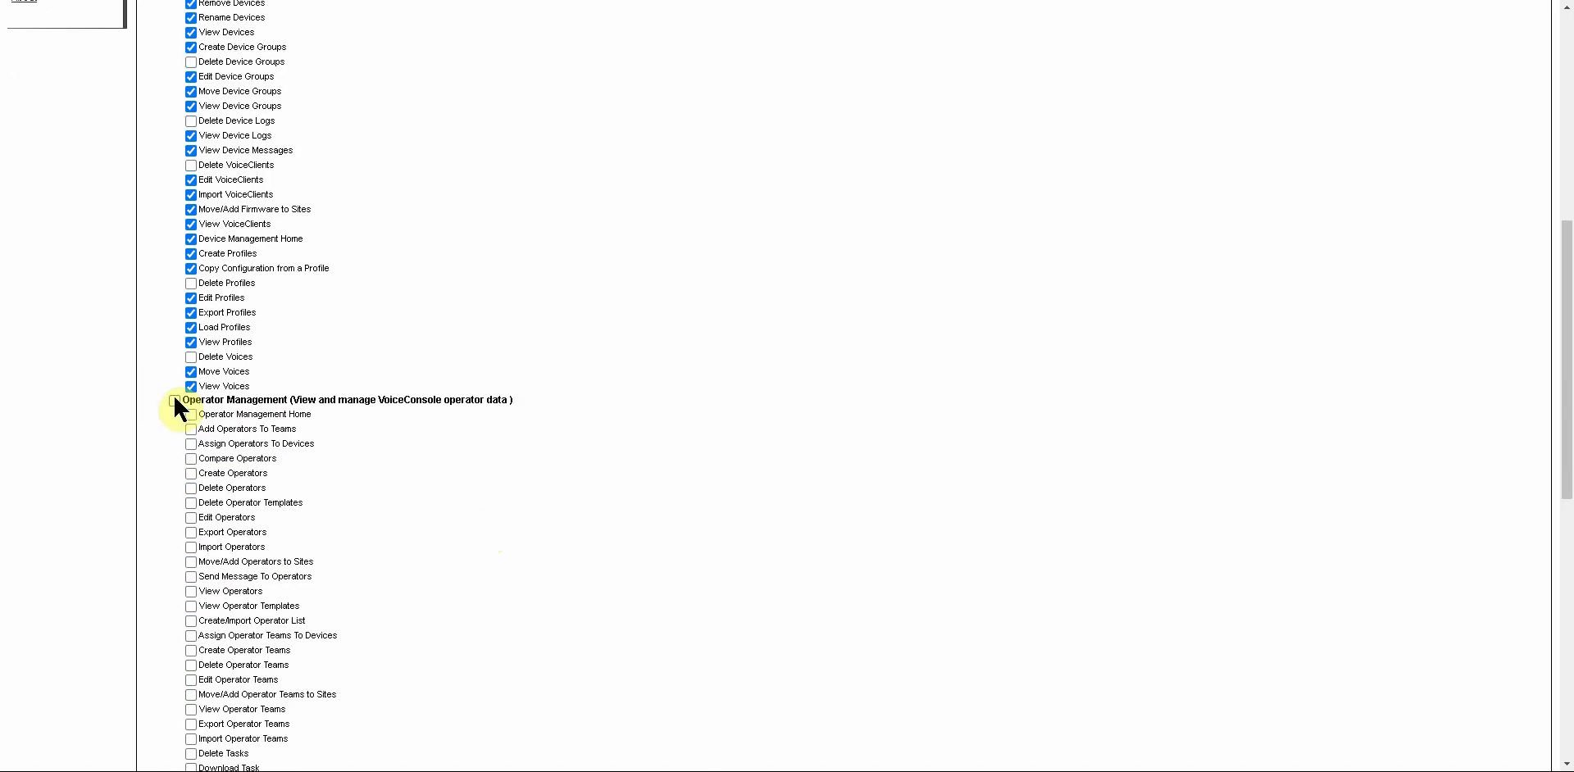
# Check Operator Management, then clear Delete Operator Teams, Delete Tasks and Delete Task Packages.
pyautogui.click(175, 400)
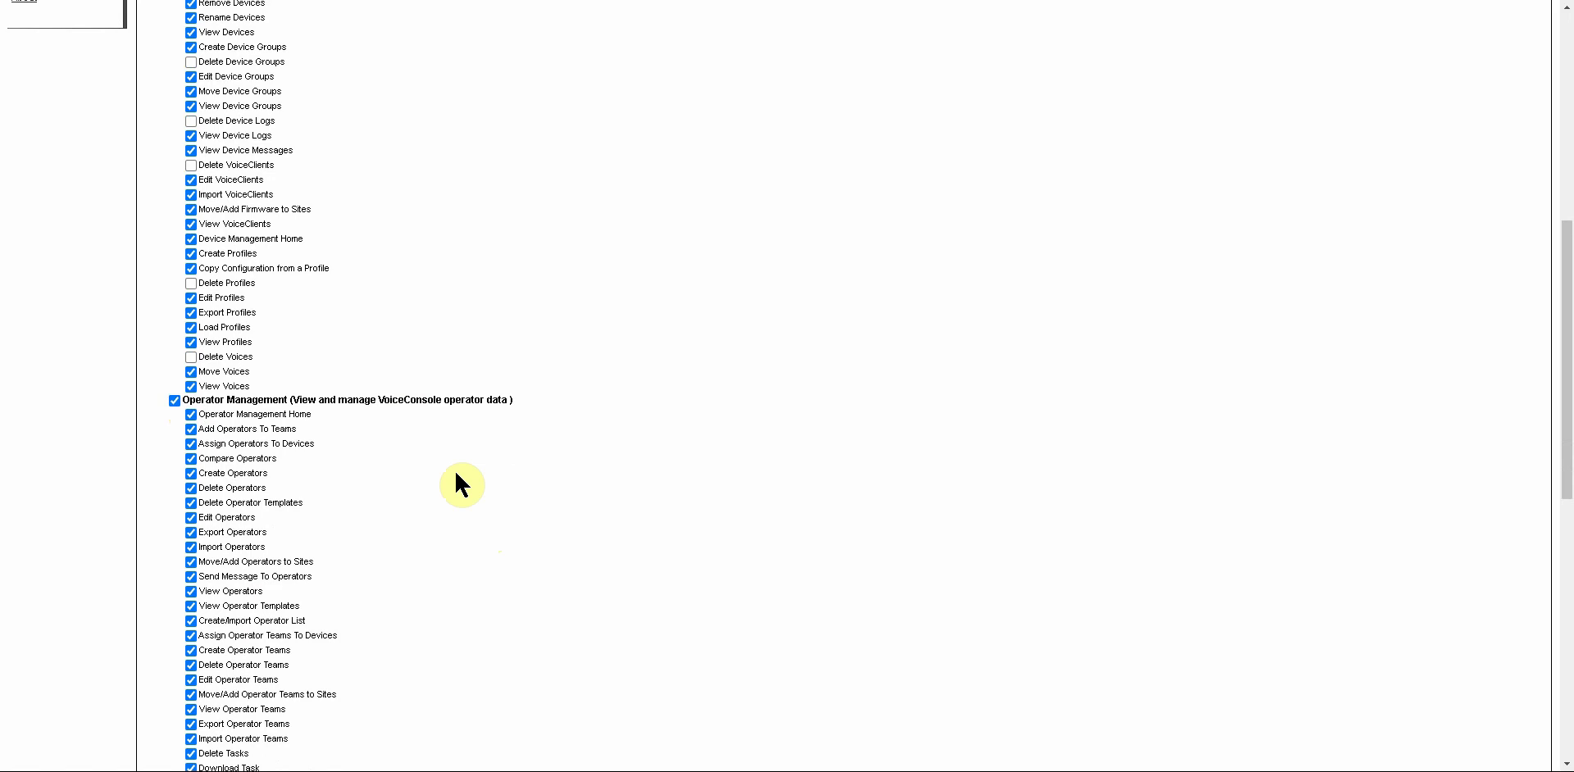
pyautogui.scroll(-3, 456, 476)
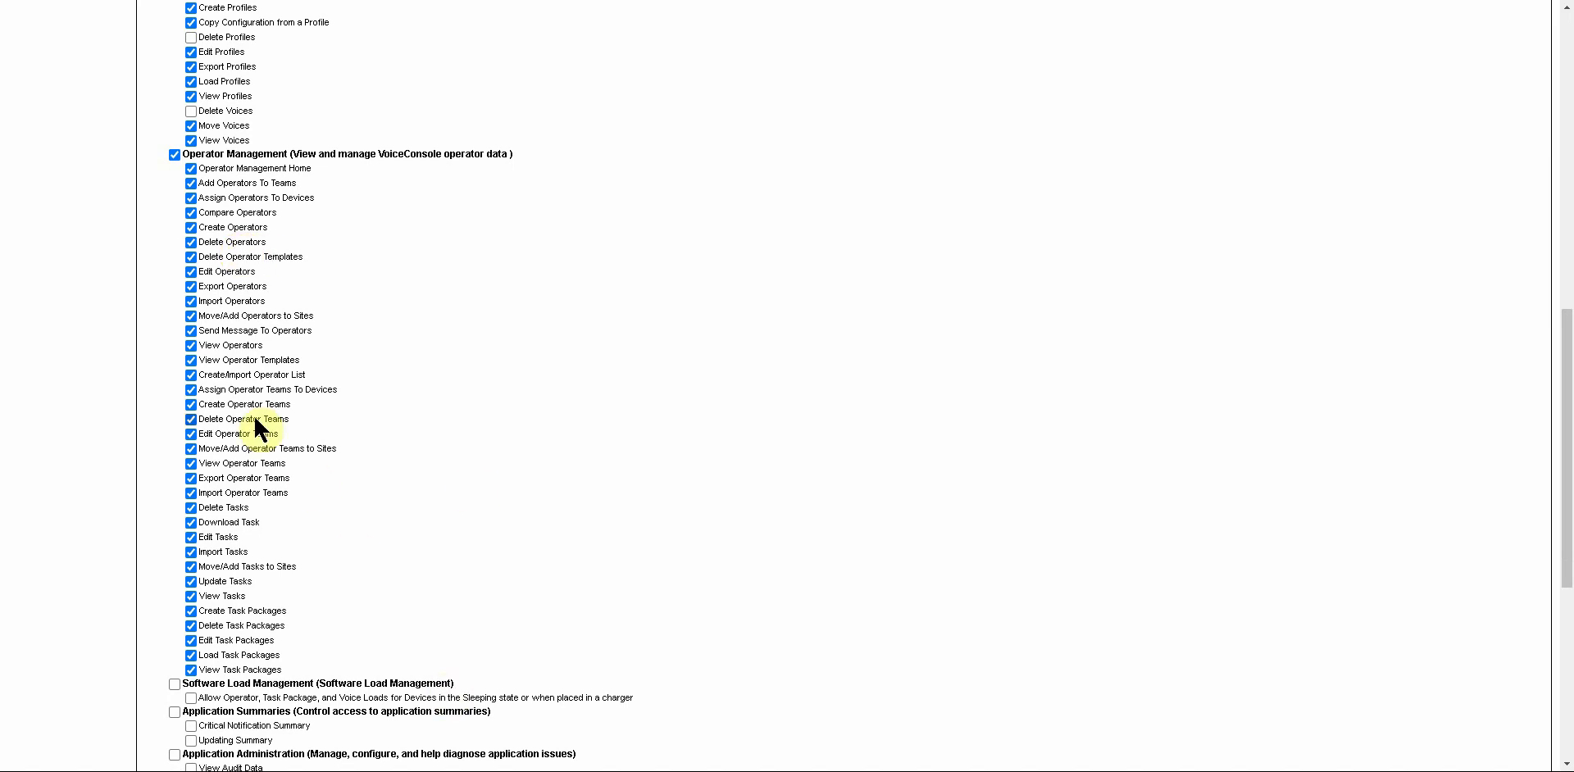
pyautogui.click(190, 419)
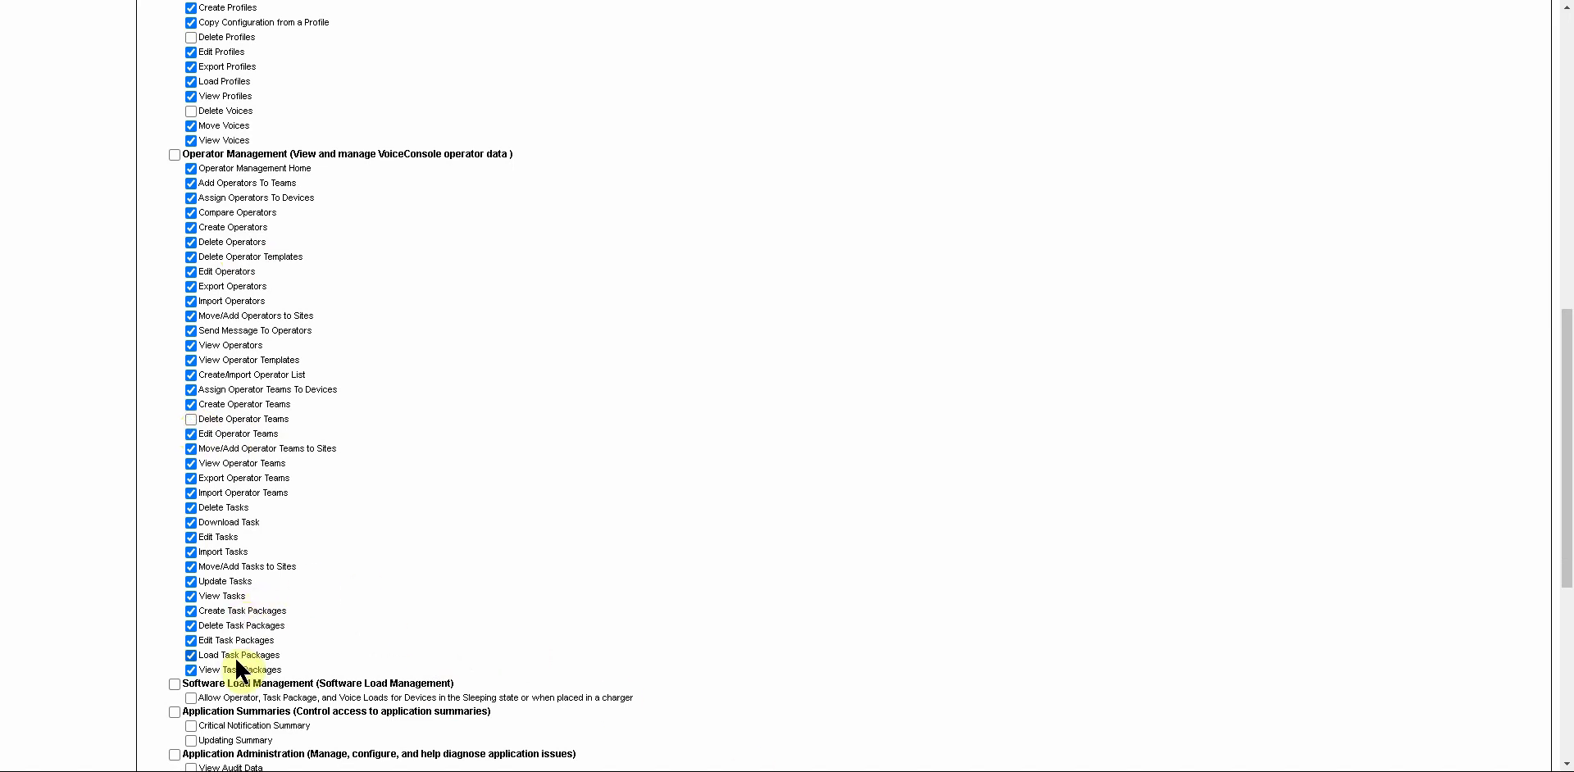
pyautogui.click(190, 625)
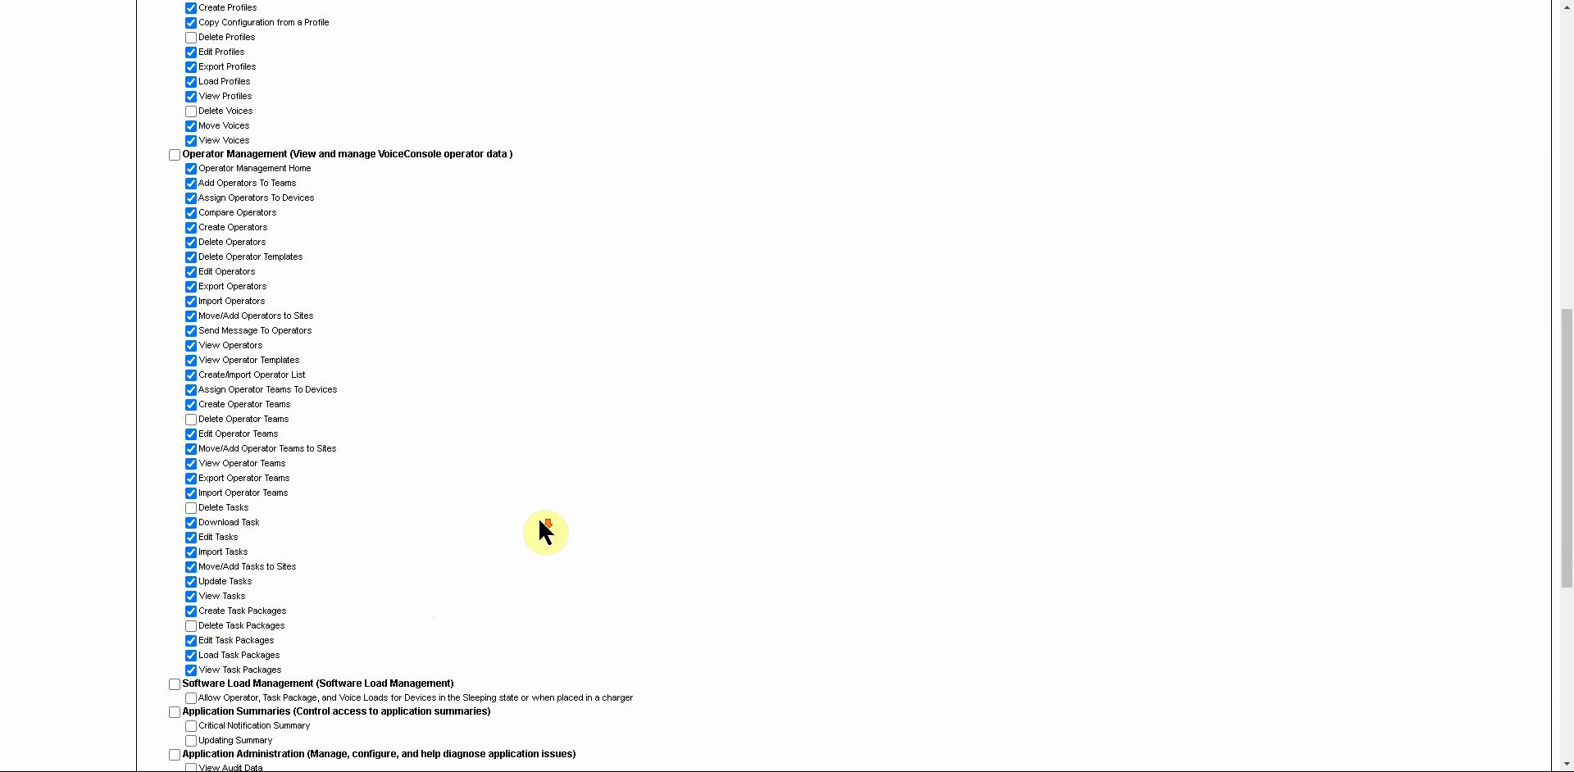
# Scroll down to the Software Load Management and Application Summaries features.
pyautogui.scroll(-4, 738, 534)
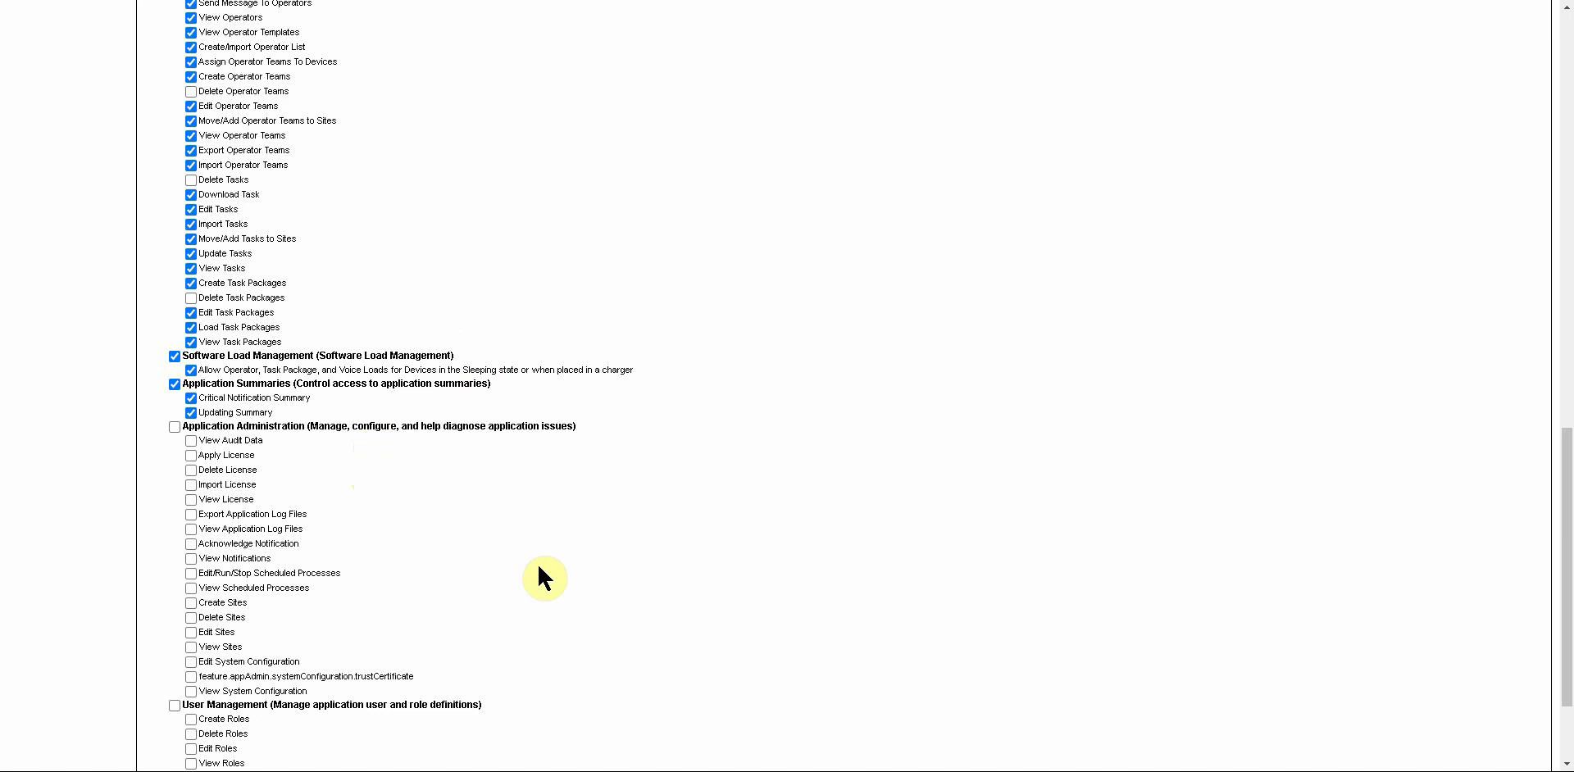
# Grant the View Sites, Apply License, Import License and View Users permissions.
pyautogui.click(192, 647)
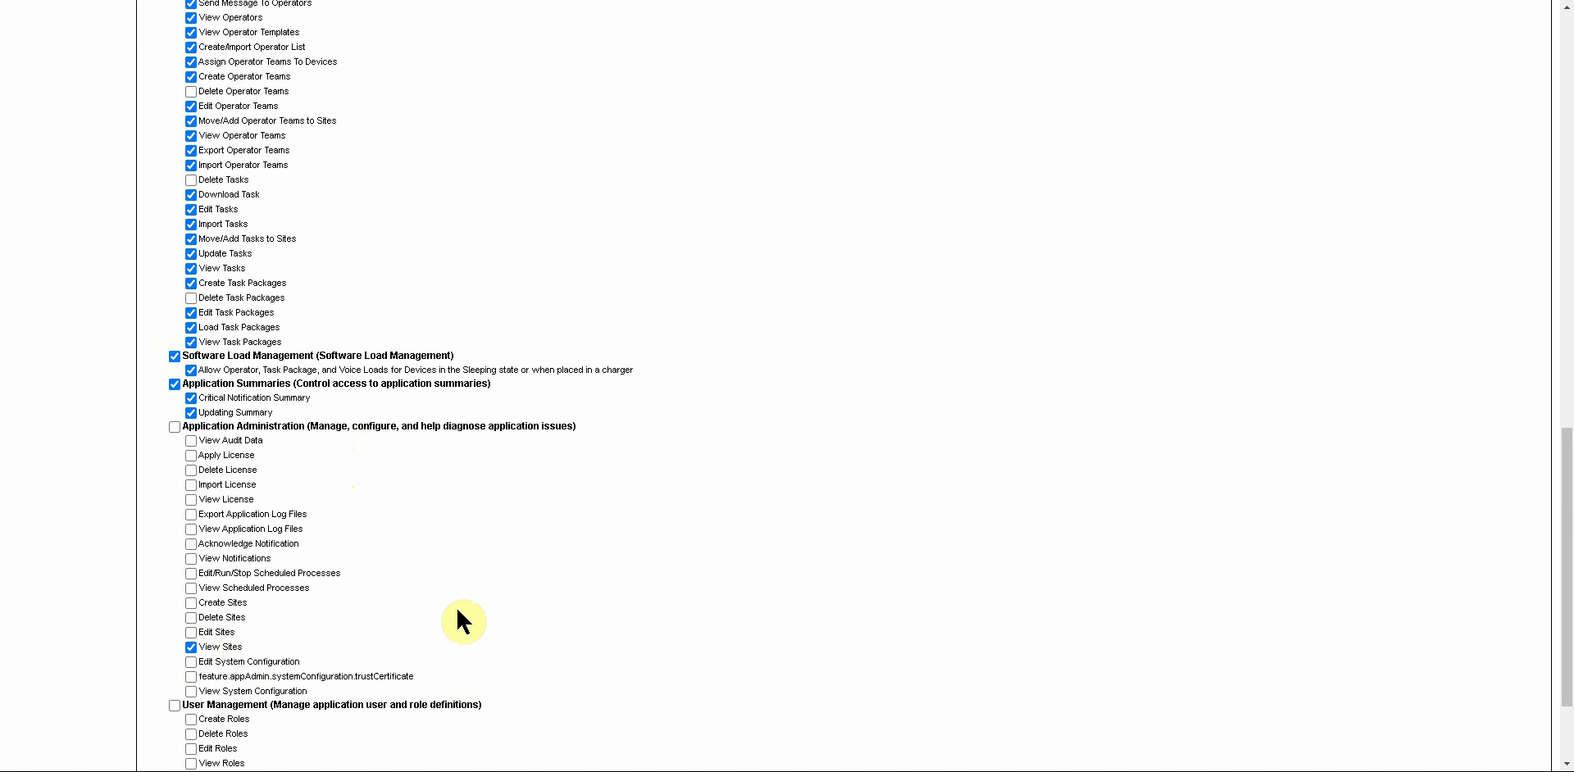
pyautogui.click(191, 456)
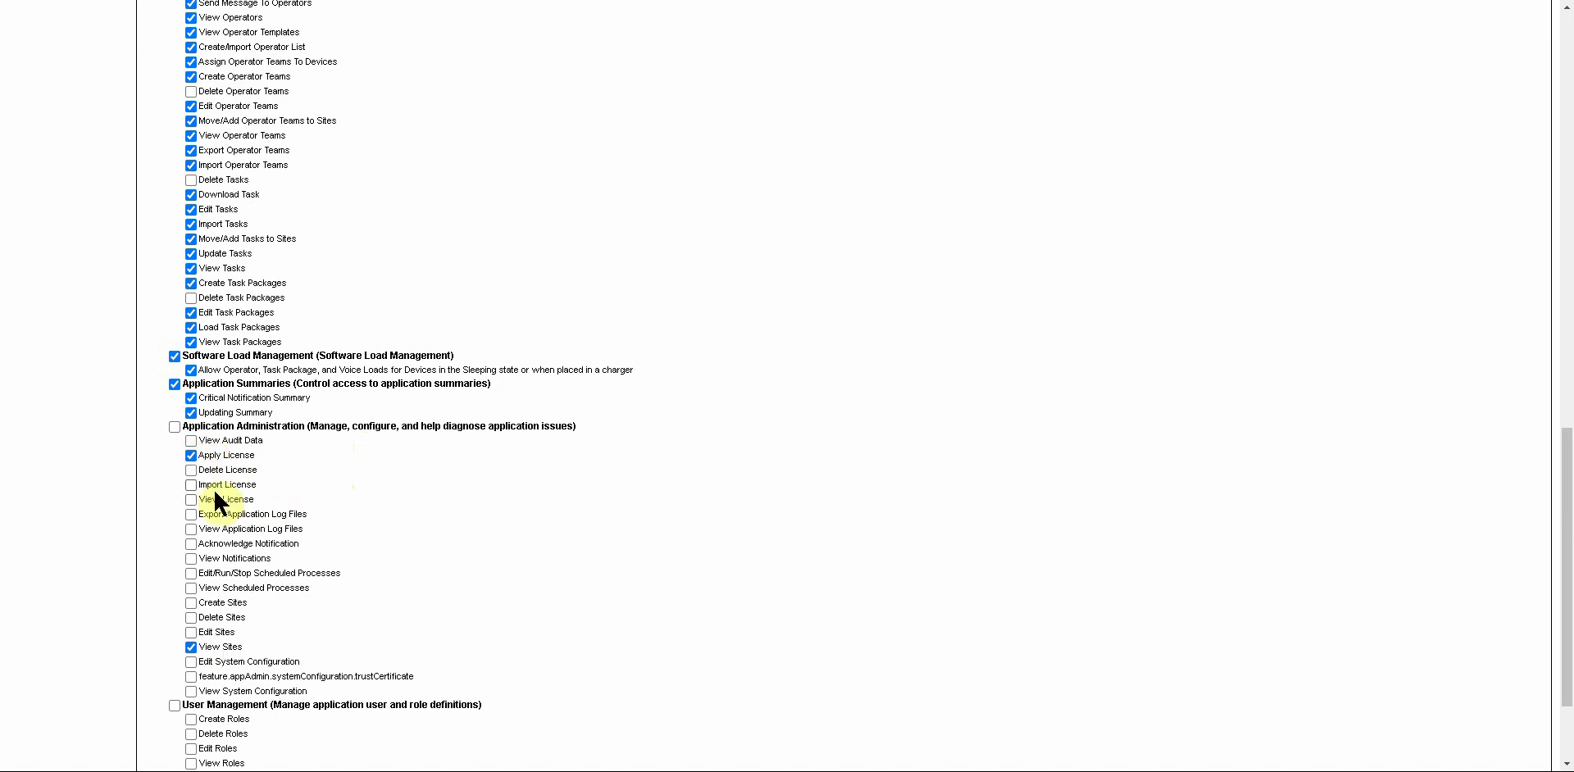
pyautogui.click(191, 484)
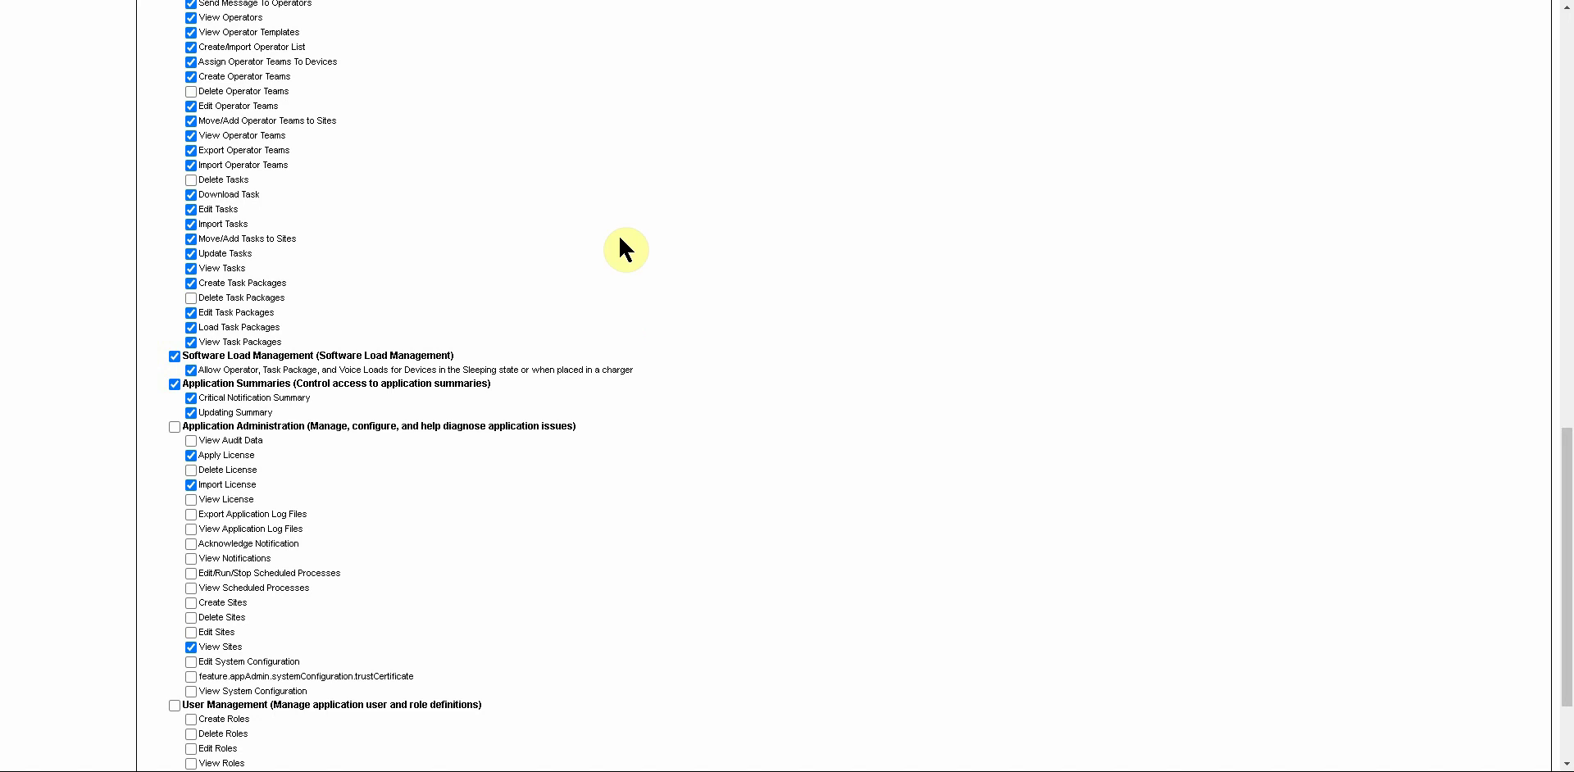
pyautogui.scroll(-3, 434, 521)
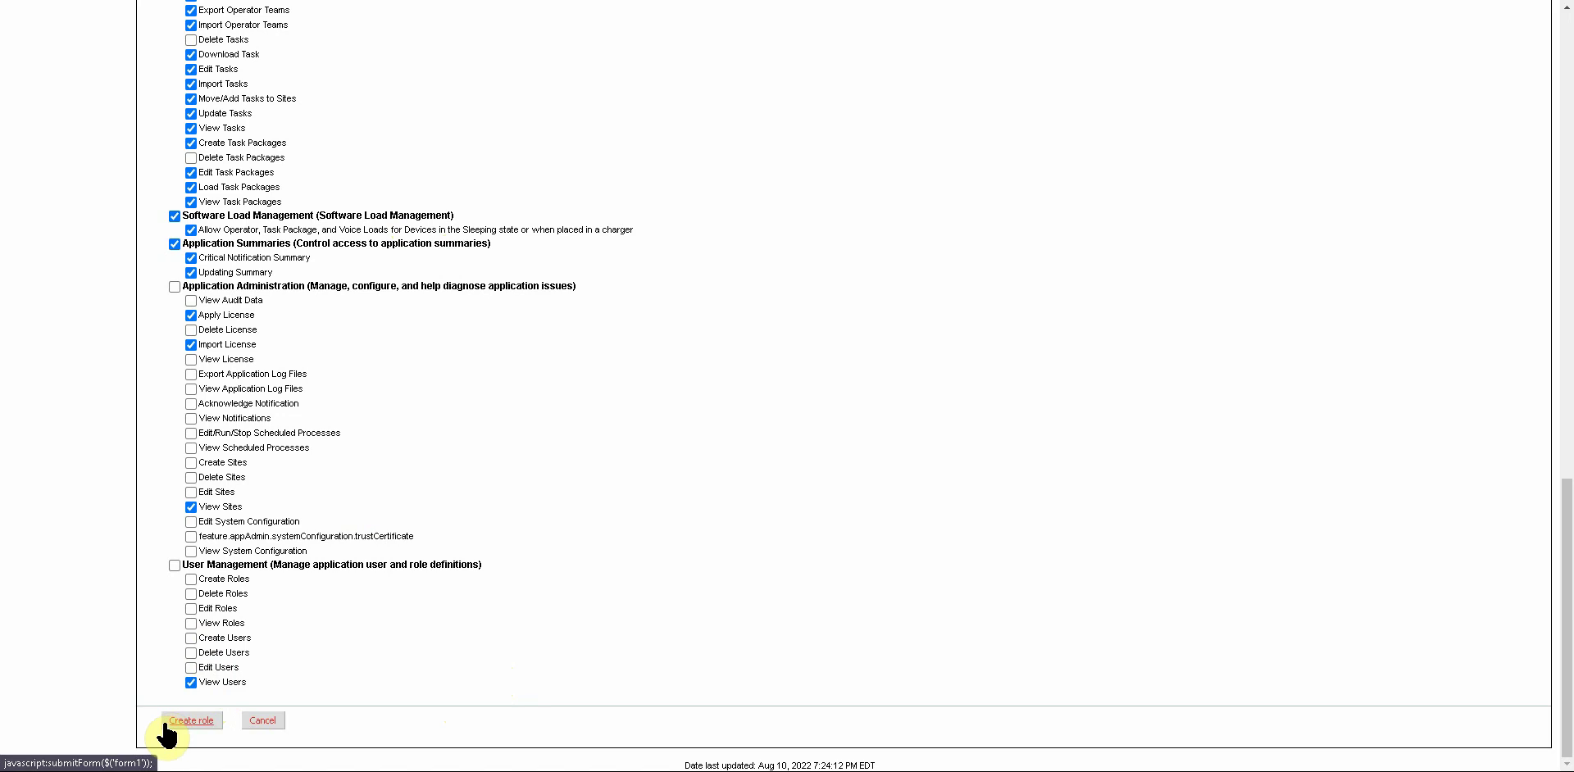
# Create the Supervisor role and dismiss the 'Role Supervisor was created' banner.
pyautogui.click(191, 721)
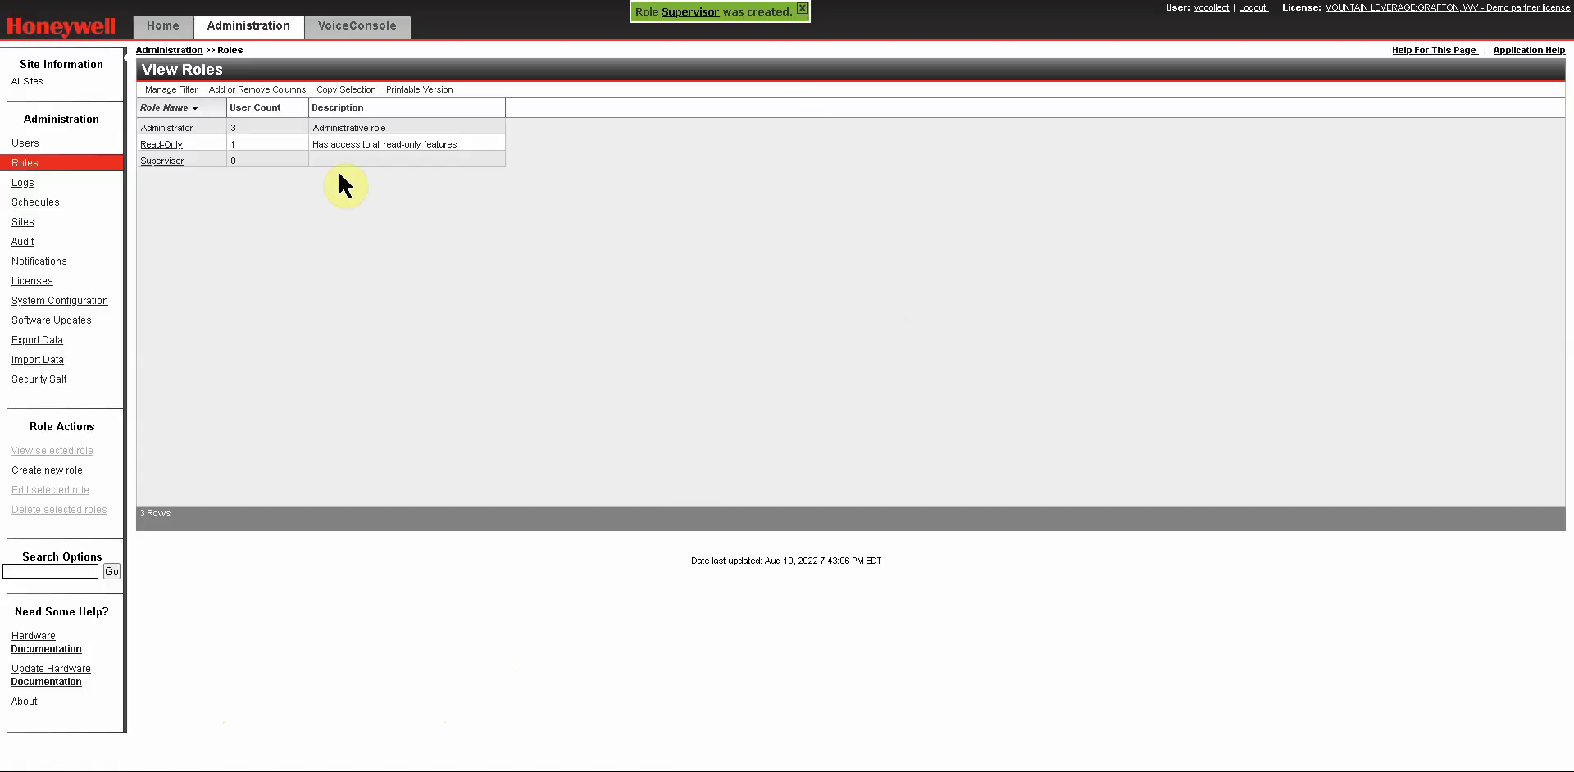
pyautogui.click(802, 9)
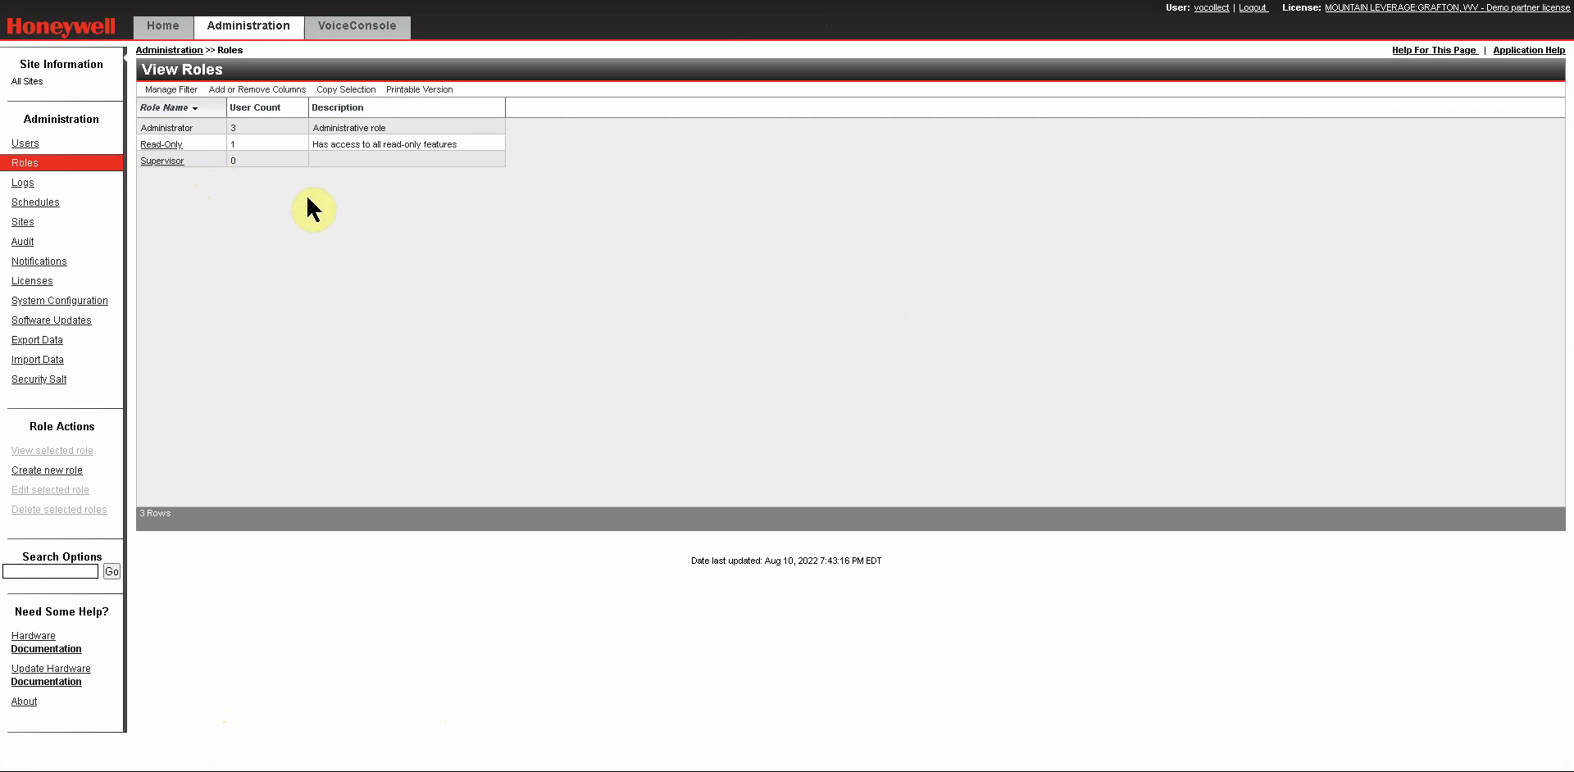
pyautogui.click(279, 161)
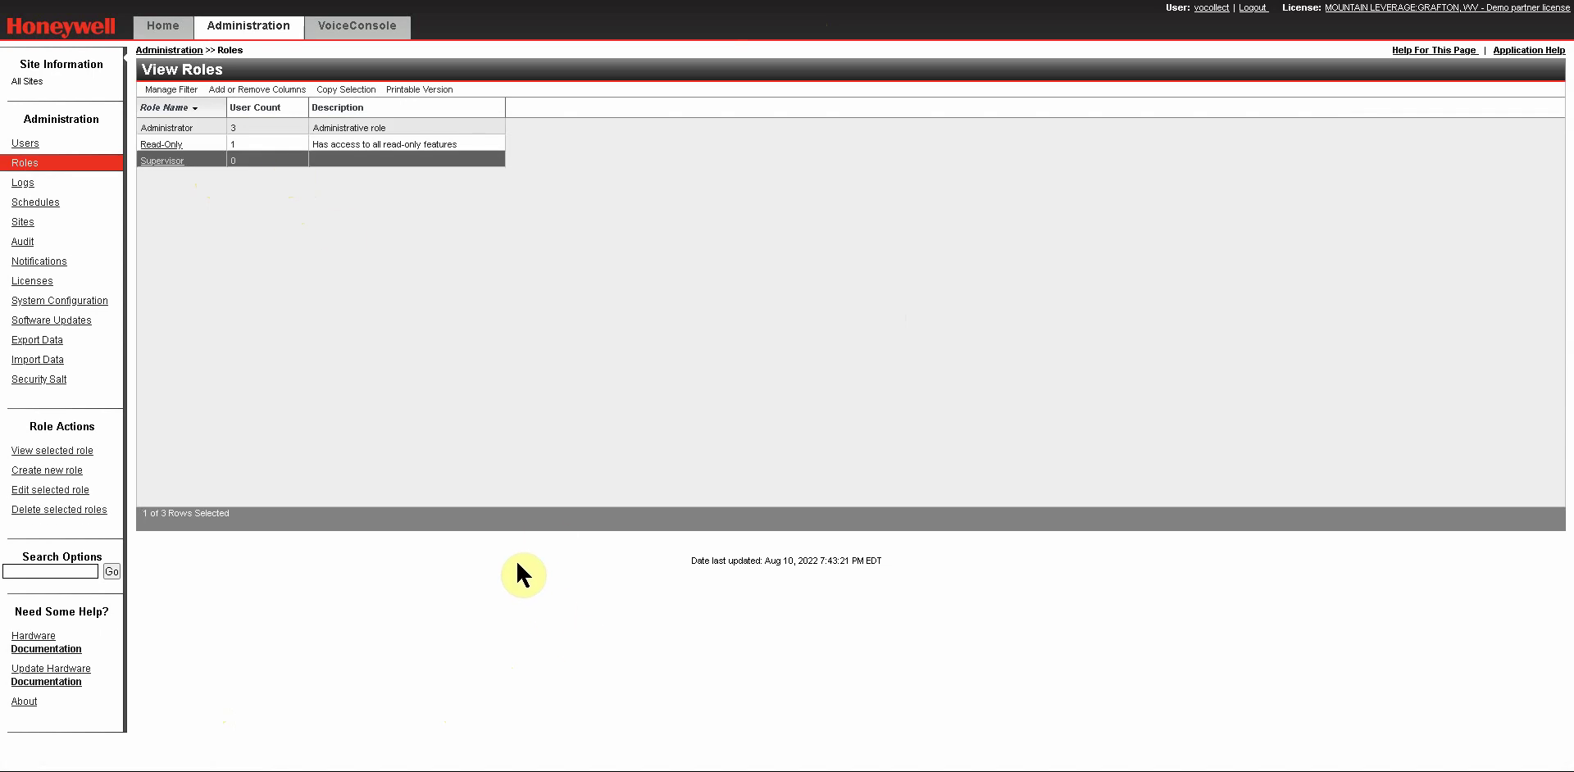
pyautogui.click(57, 490)
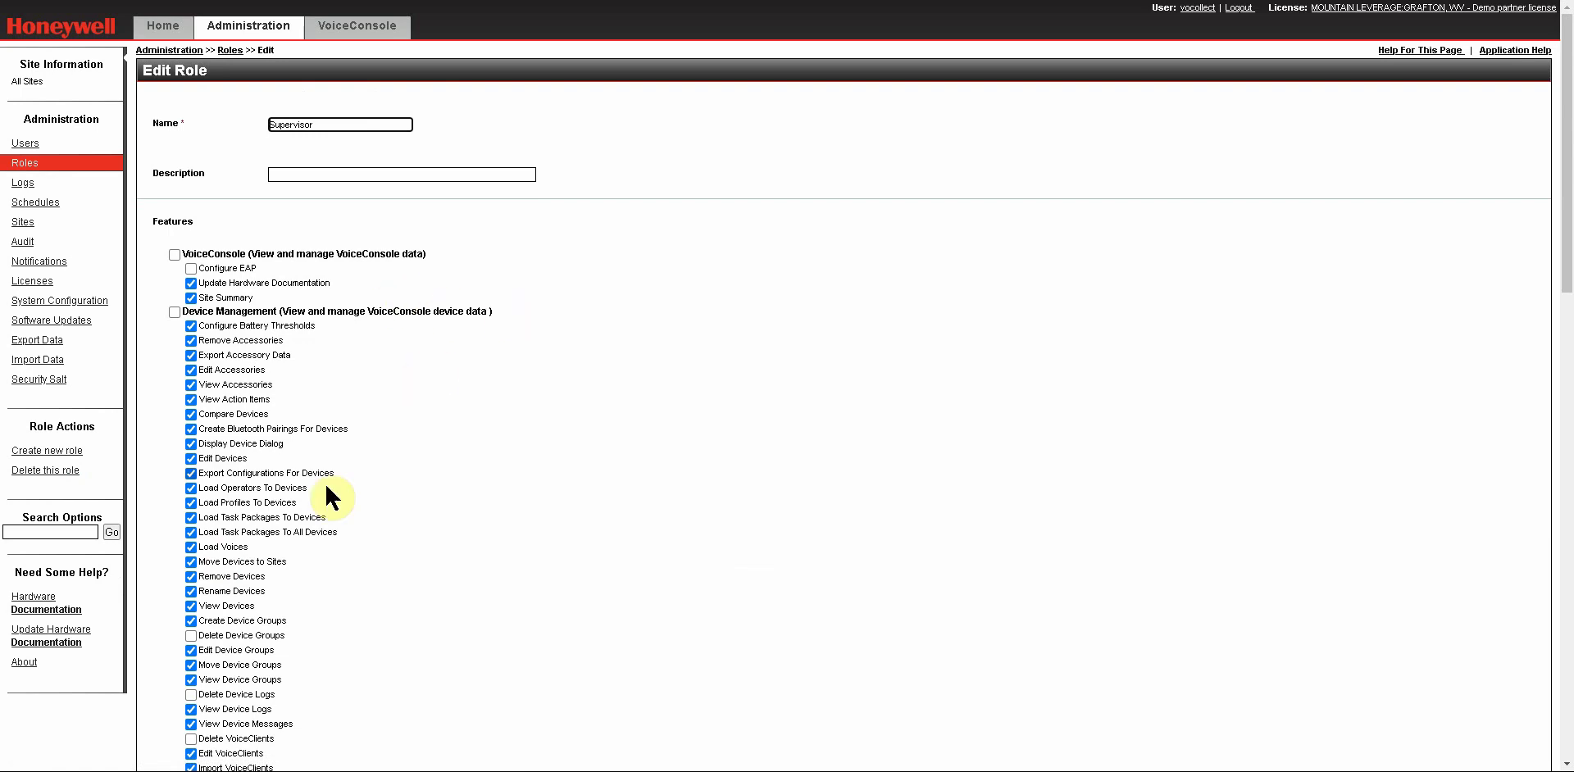
pyautogui.scroll(-2, 497, 413)
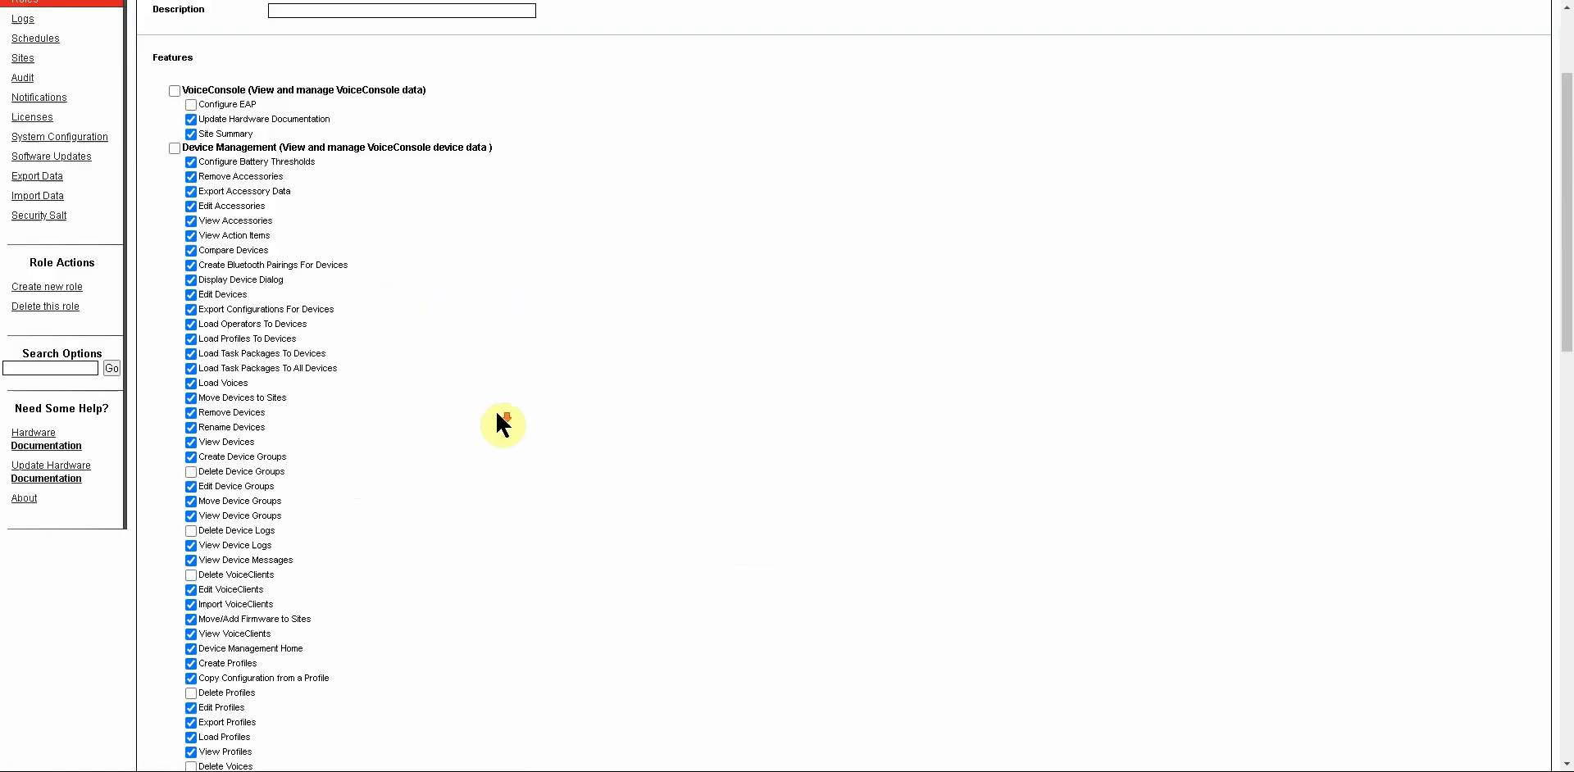
pyautogui.scroll(-15, 497, 415)
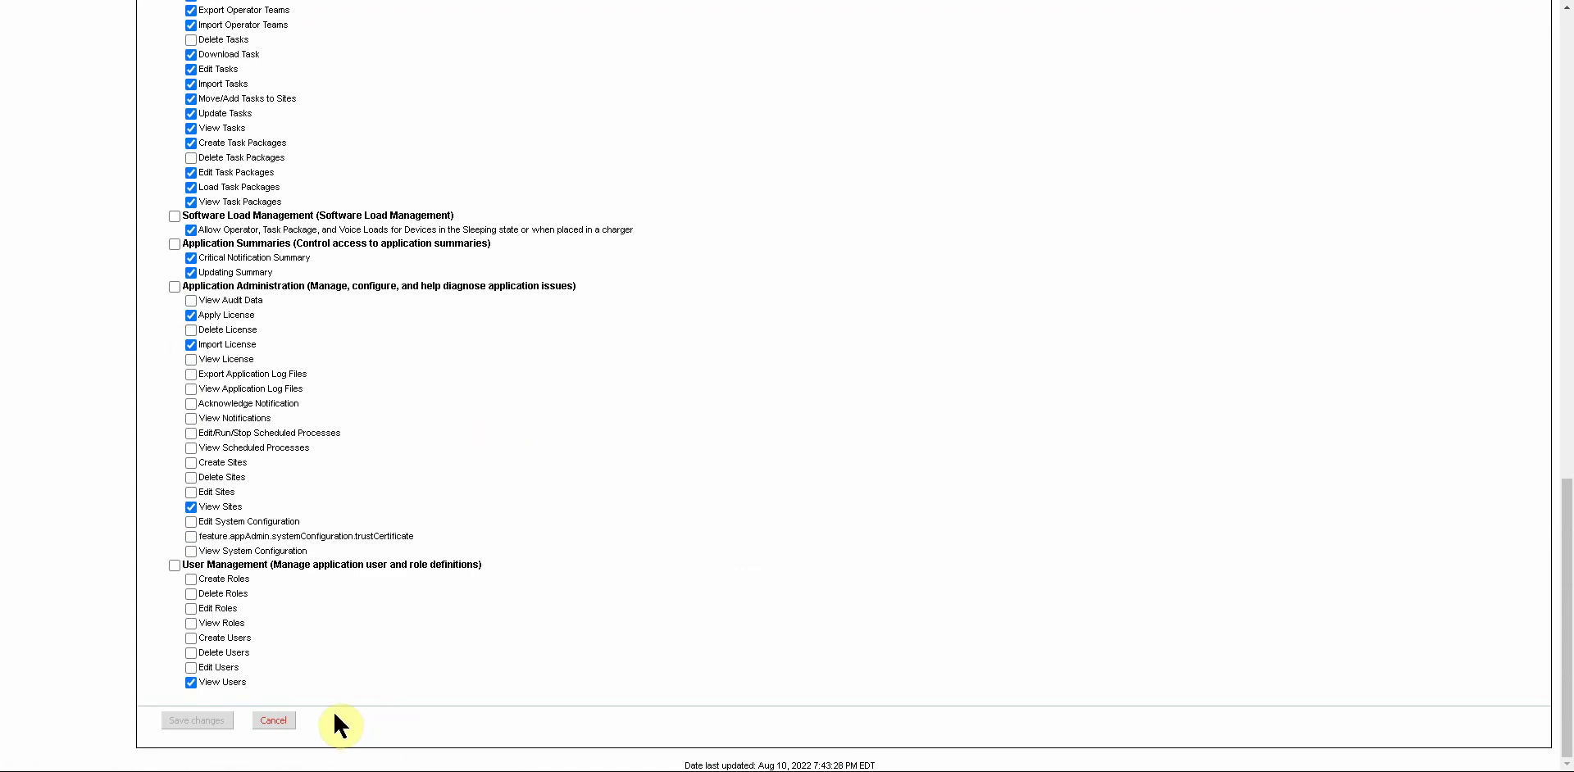
pyautogui.click(274, 720)
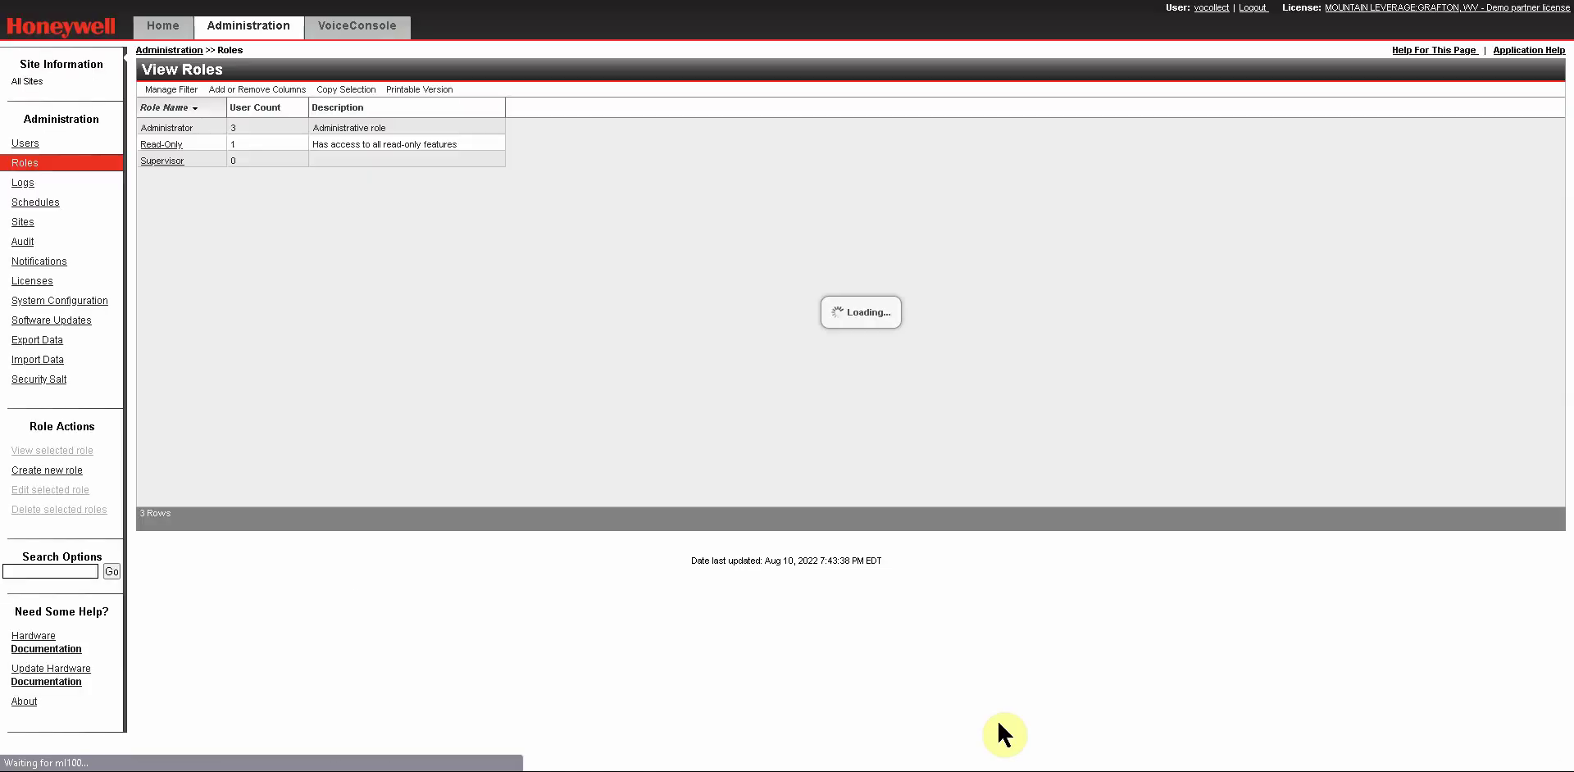
# Open the Supervisor role's View Role page and scroll through its granted features.
pyautogui.click(263, 161)
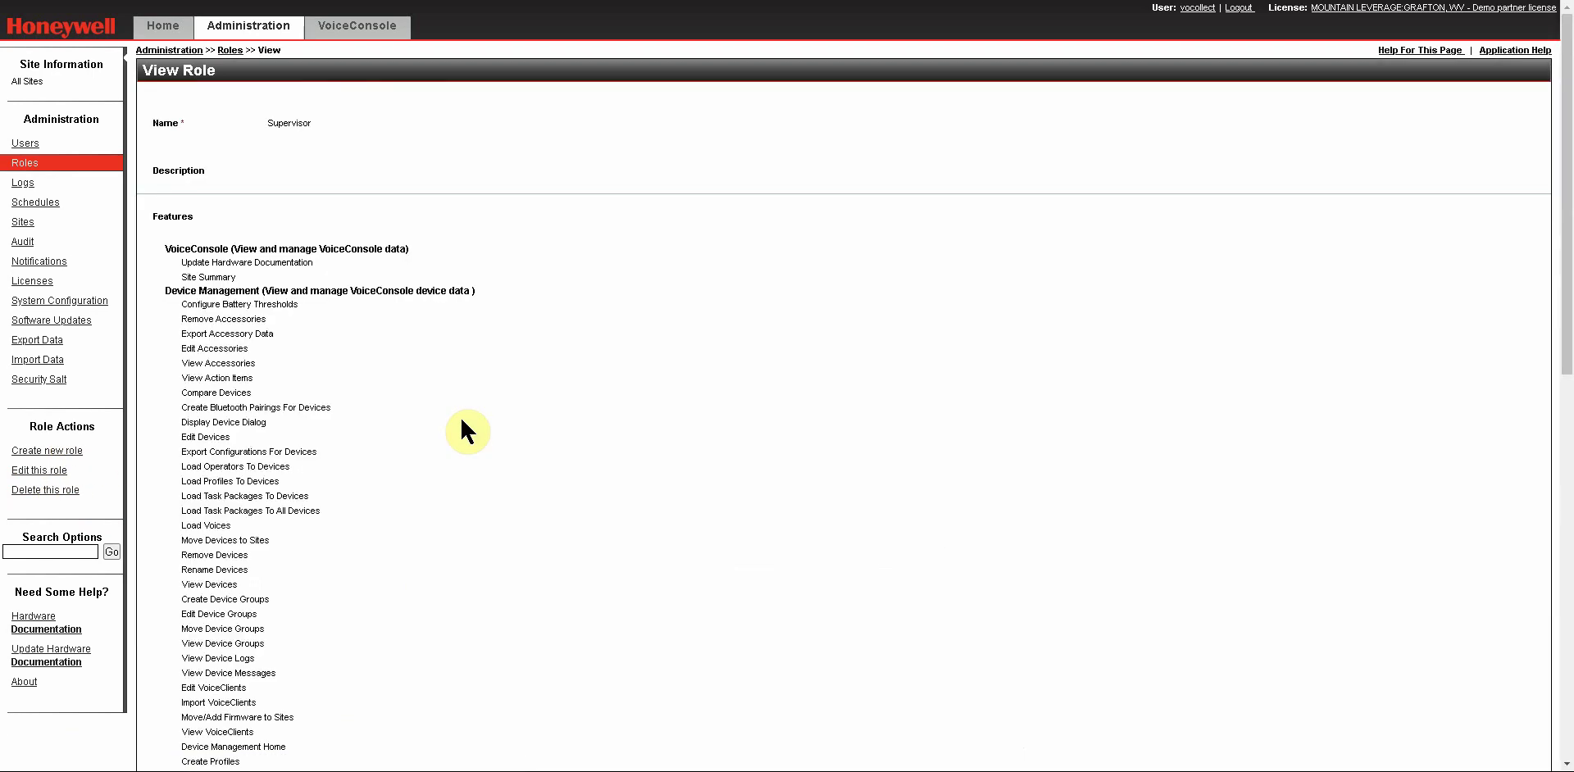
pyautogui.scroll(-9, 367, 578)
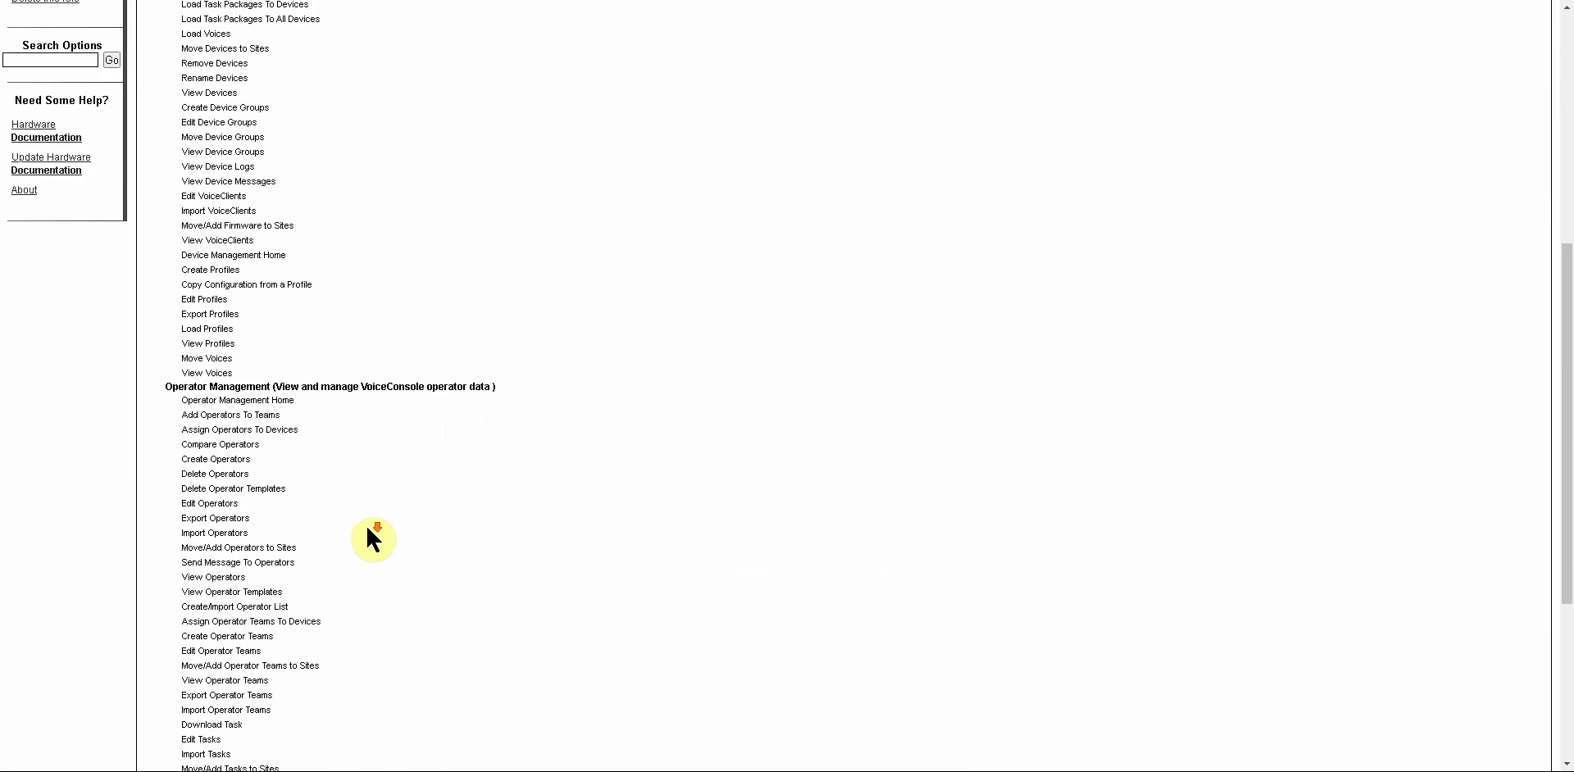
pyautogui.scroll(9, 369, 539)
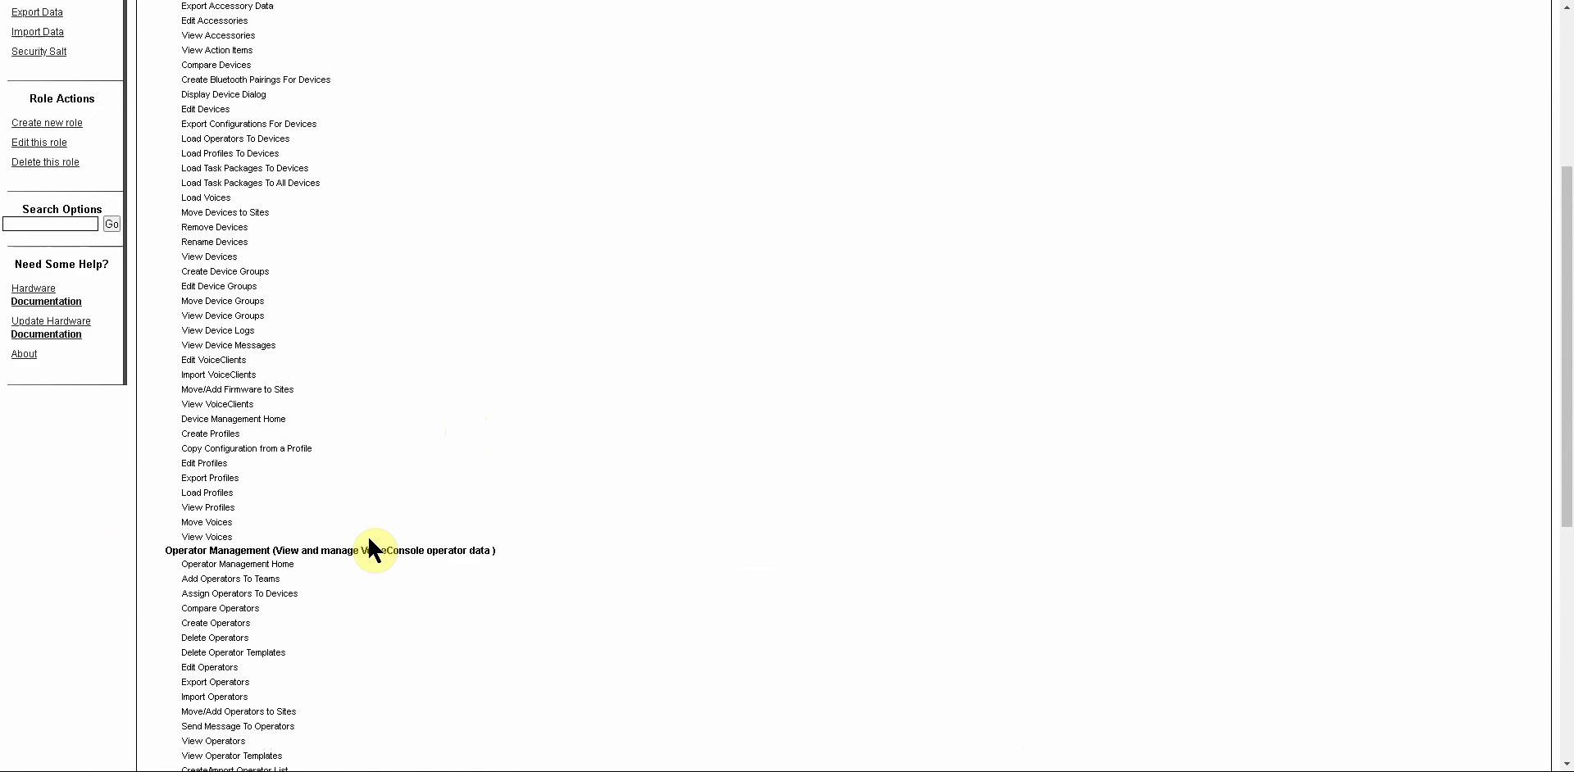